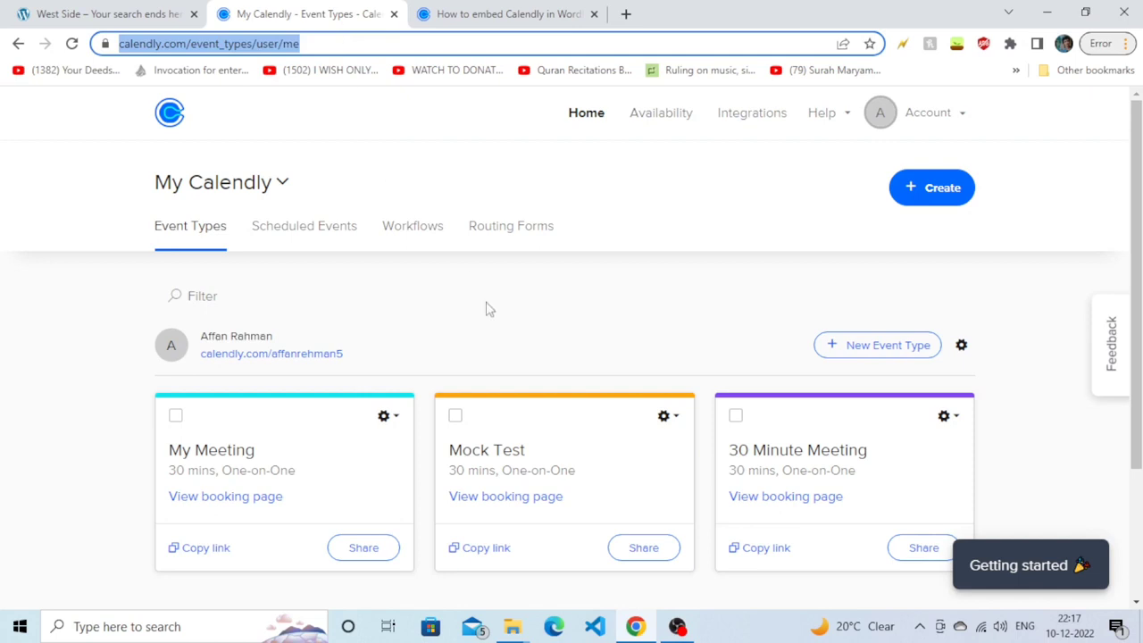
{"action": "left_click", "coordinate": [489, 309]}
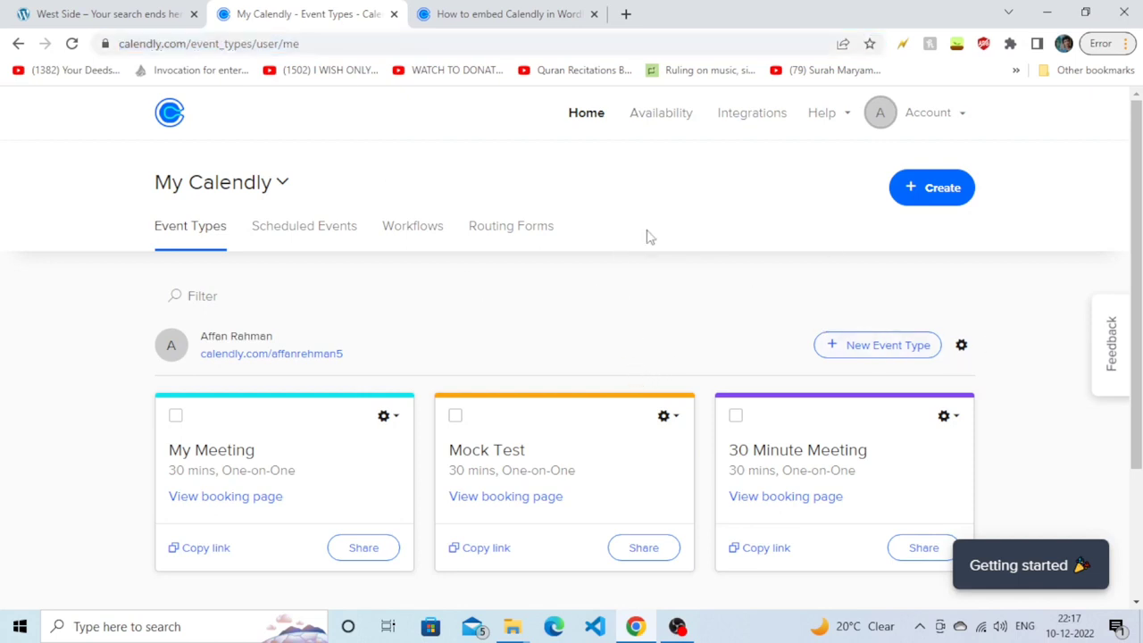
{"action": "mouse_move", "coordinate": [1138, 268]}
{"action": "left_mouse_down"}
{"action": "mouse_move", "coordinate": [1137, 322]}
{"action": "mouse_move", "coordinate": [1137, 284]}
{"action": "left_mouse_up"}
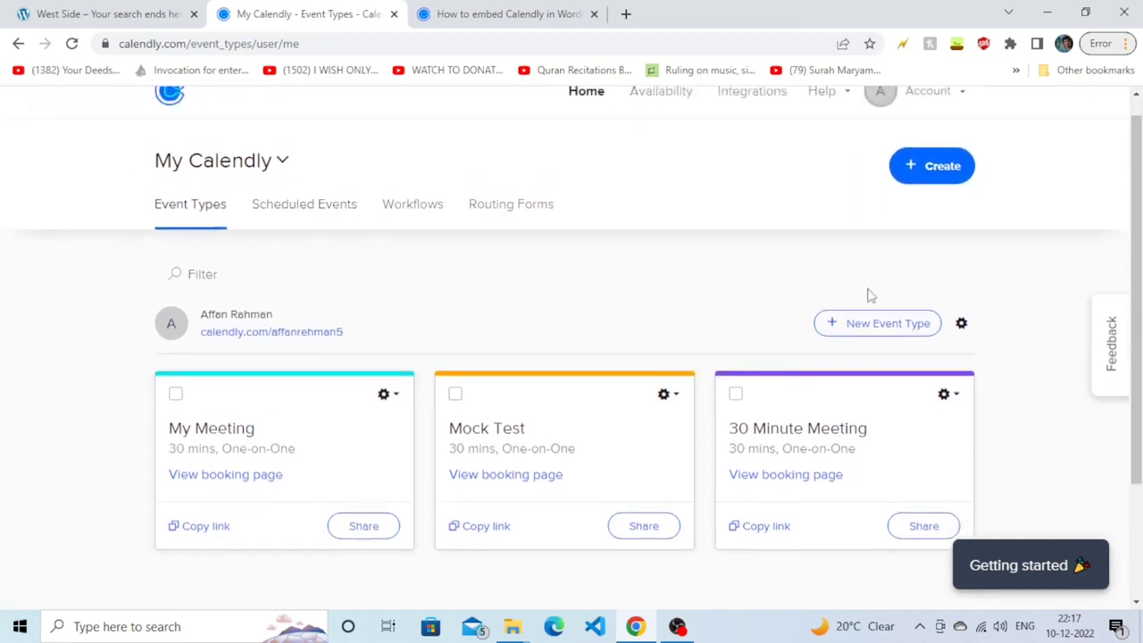
{"action": "mouse_move", "coordinate": [1132, 254]}
{"action": "left_mouse_down"}
{"action": "mouse_move", "coordinate": [1132, 339]}
{"action": "mouse_move", "coordinate": [1138, 268]}
{"action": "left_mouse_up"}
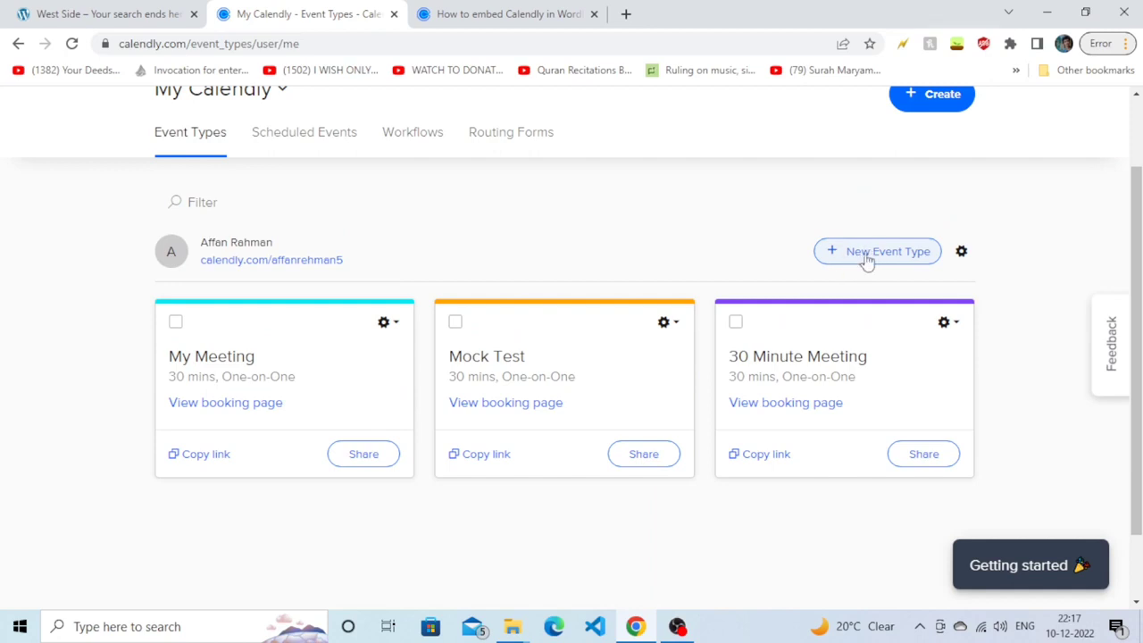
{"action": "left_click_drag", "start_coordinate": [1137, 277], "coordinate": [1138, 219]}
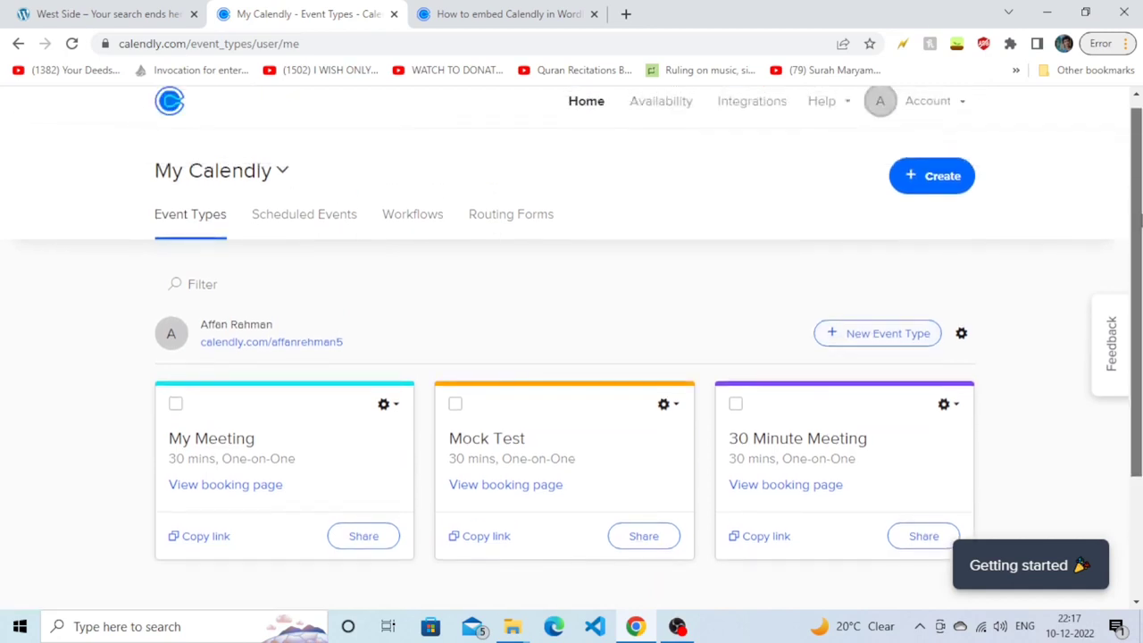
- Review the scheduled events by viewing the pending and past lists, the date range picker and the upcoming list
{"action": "left_click", "coordinate": [296, 223]}
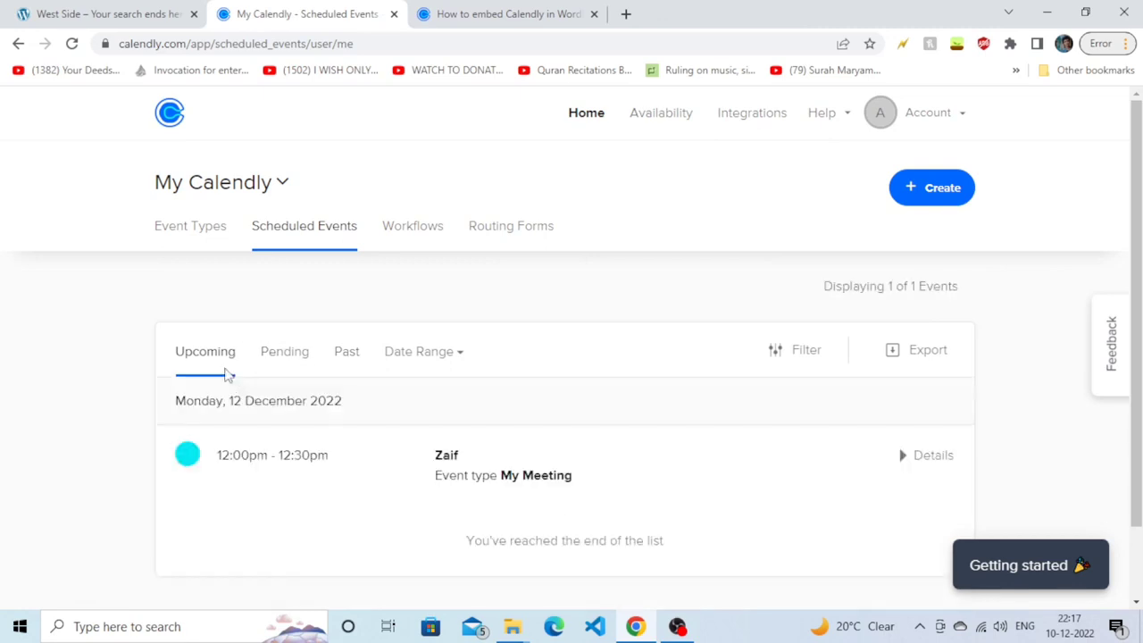
{"action": "left_click", "coordinate": [291, 375]}
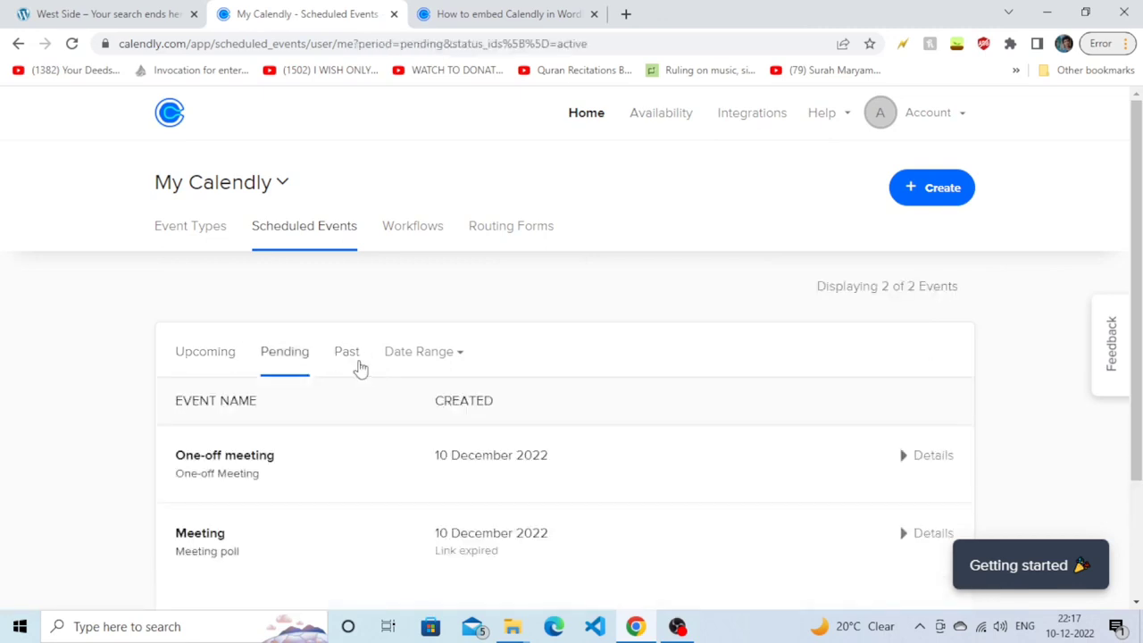
{"action": "left_click", "coordinate": [357, 368]}
{"action": "left_click", "coordinate": [413, 368]}
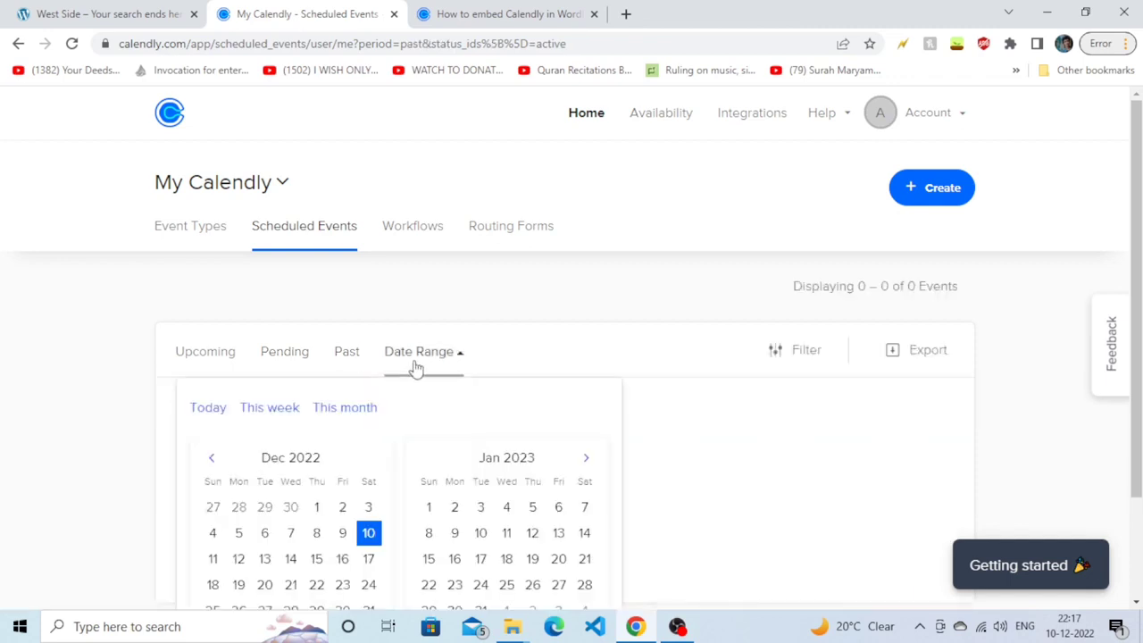
{"action": "left_click", "coordinate": [219, 353]}
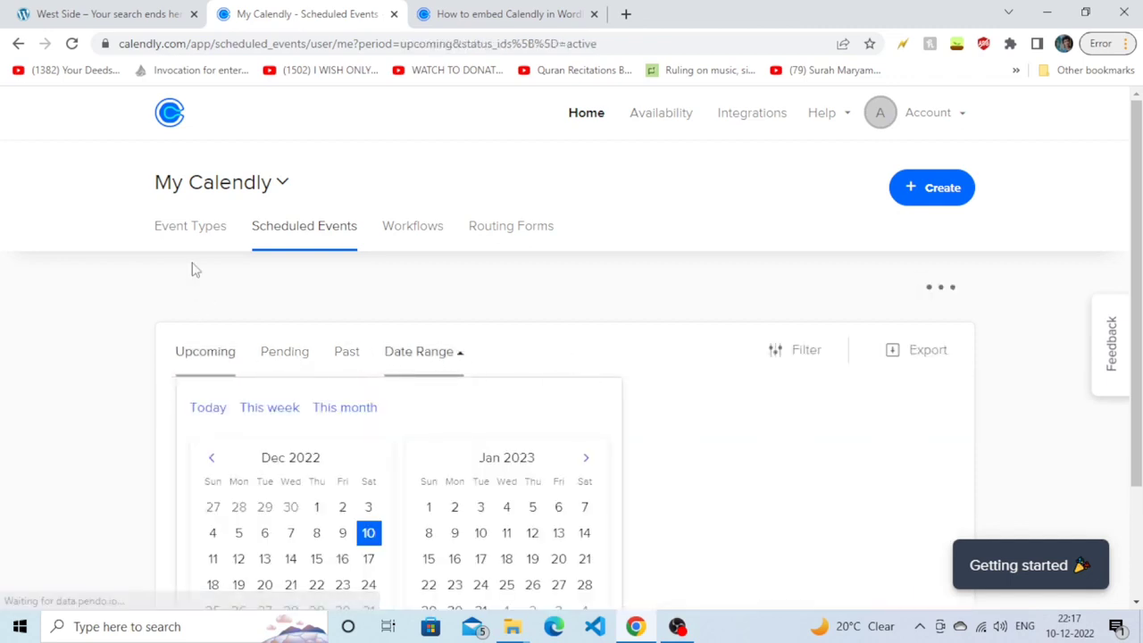
- Start a new One-on-One event type from the event types overview
{"action": "left_click", "coordinate": [193, 240]}
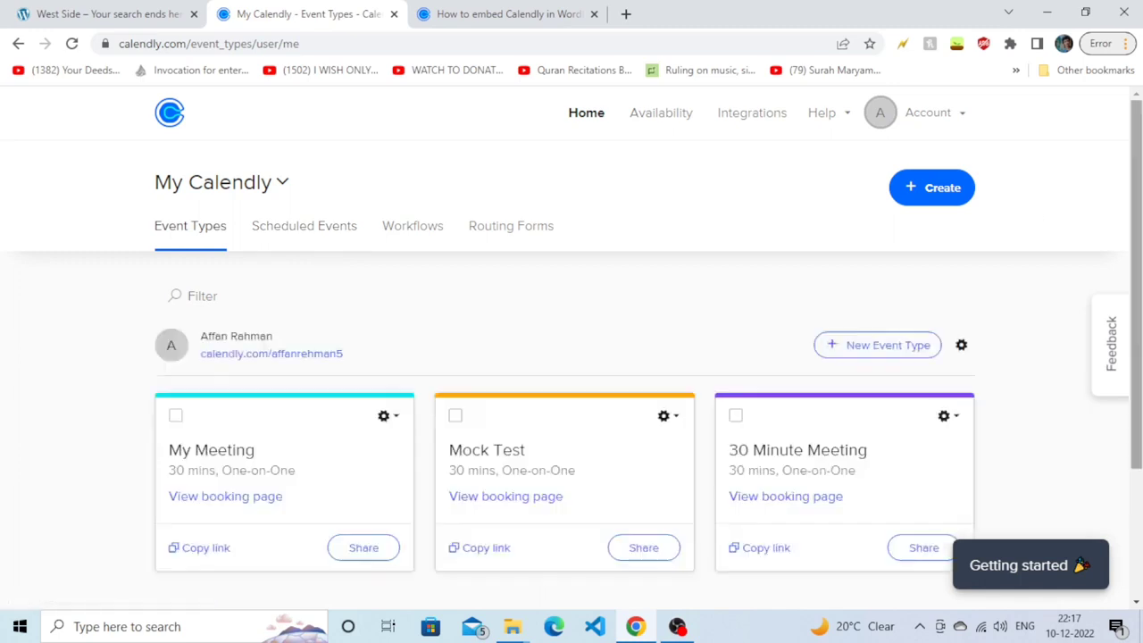
{"action": "scroll", "coordinate": [829, 282], "scroll_direction": "down", "scroll_amount": 1}
{"action": "left_click", "coordinate": [862, 284]}
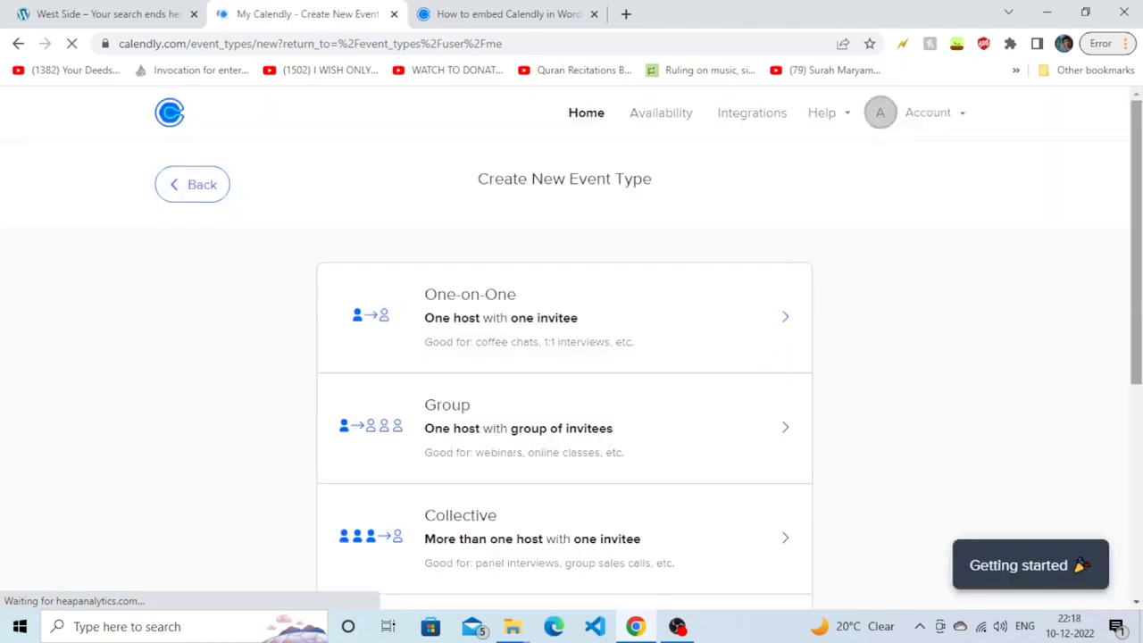
{"action": "scroll", "coordinate": [776, 219], "scroll_direction": "down", "scroll_amount": 2}
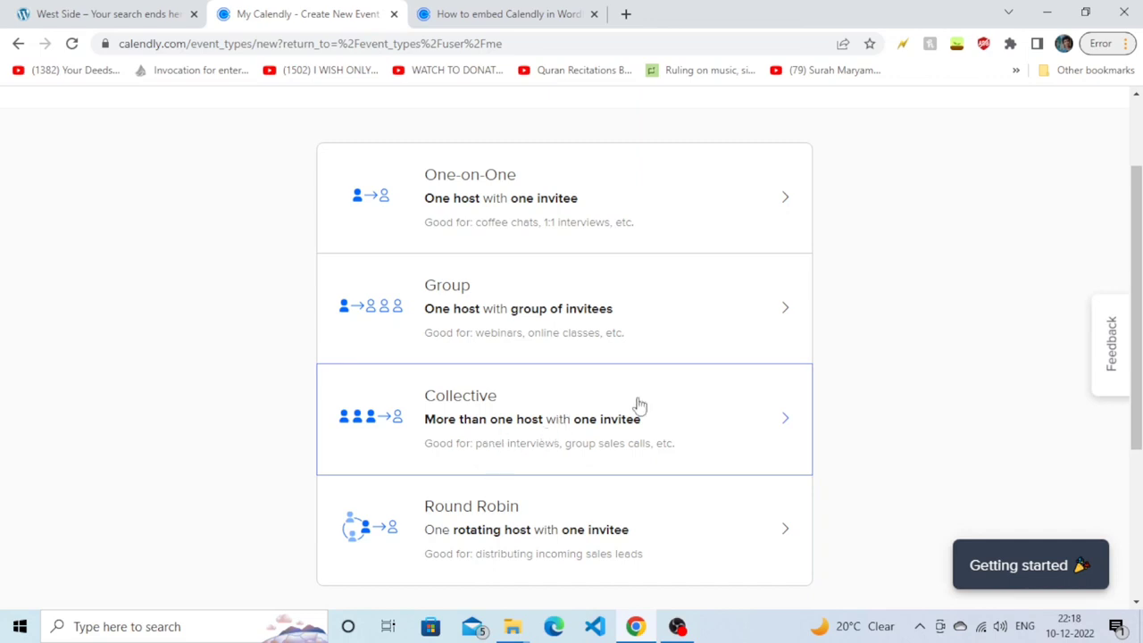
{"action": "left_click_drag", "start_coordinate": [1136, 336], "coordinate": [1135, 365]}
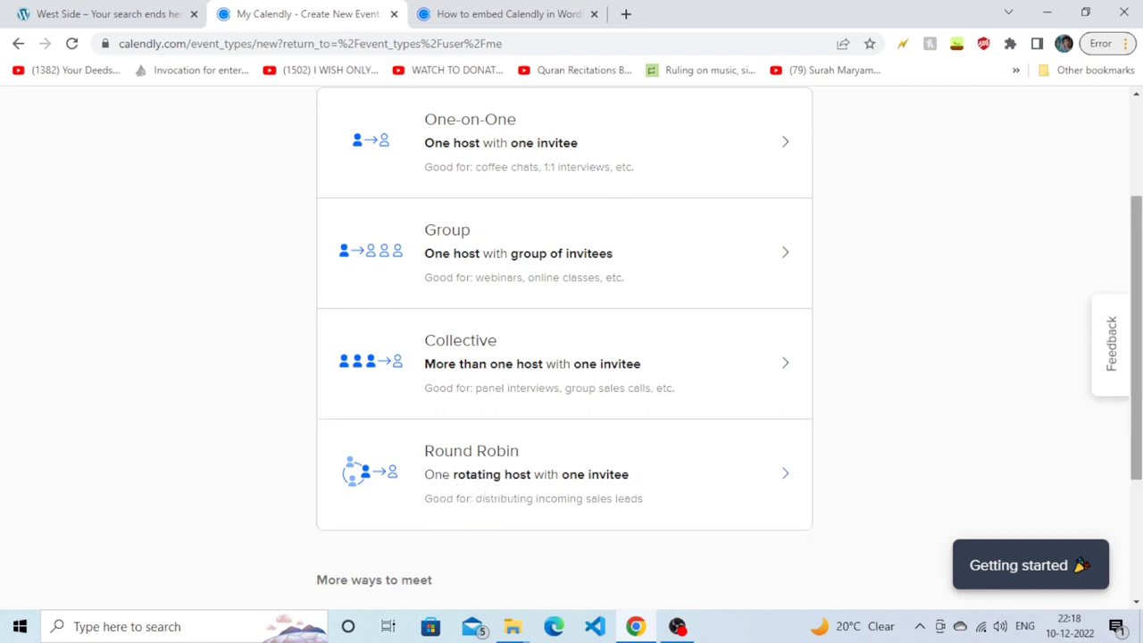
{"action": "scroll", "coordinate": [571, 349], "scroll_direction": "down", "scroll_amount": 3}
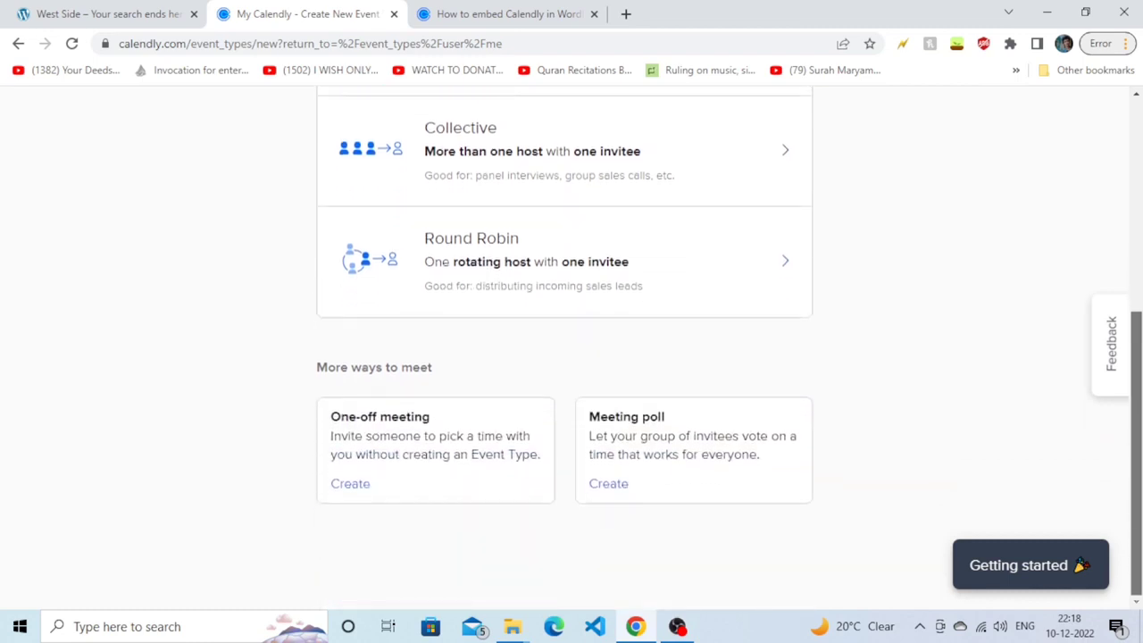
{"action": "scroll", "coordinate": [1114, 360], "scroll_direction": "up", "scroll_amount": 3}
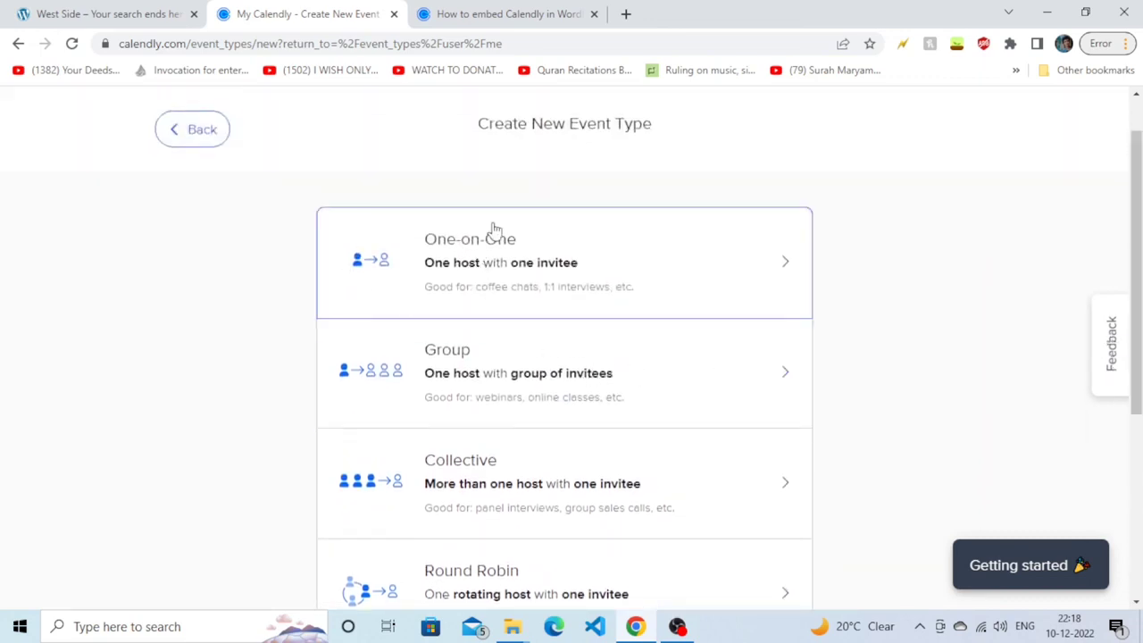
{"action": "left_click", "coordinate": [479, 286]}
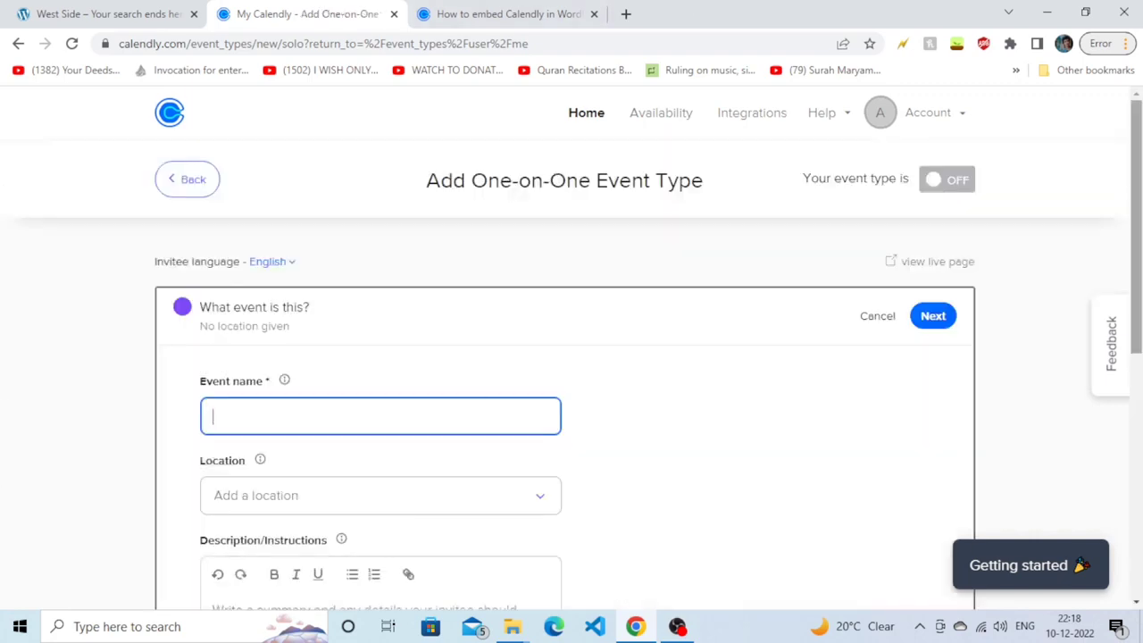
- Name the new one-on-one event "Random Event"
{"action": "scroll", "coordinate": [268, 358], "scroll_direction": "down", "scroll_amount": 1}
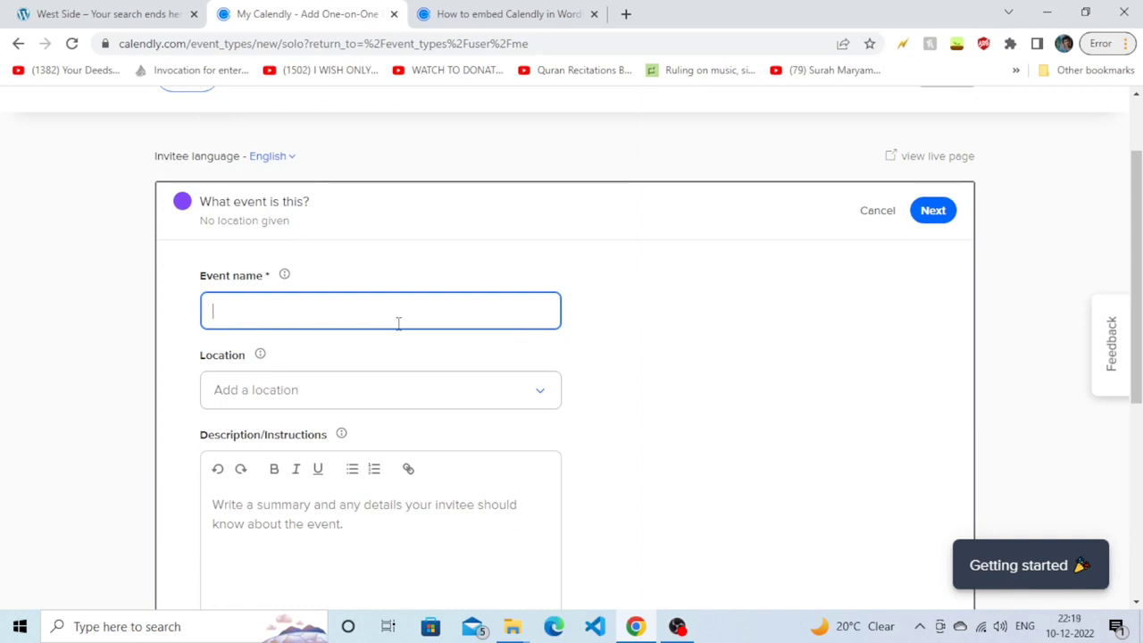
{"action": "type", "text": "Random E"}
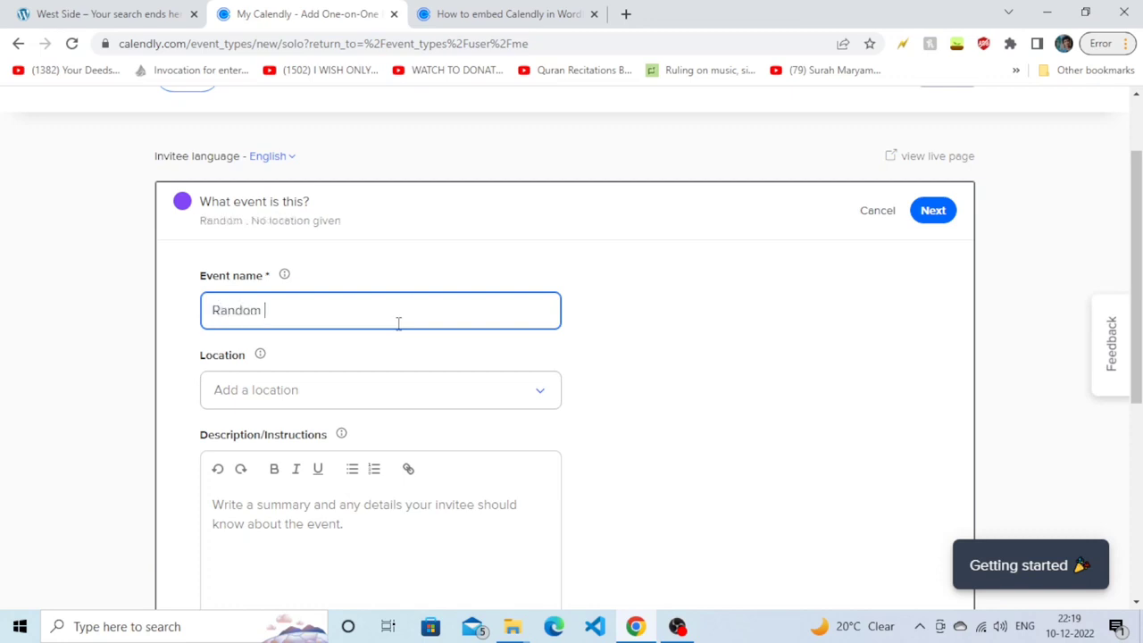
{"action": "type", "text": "vent"}
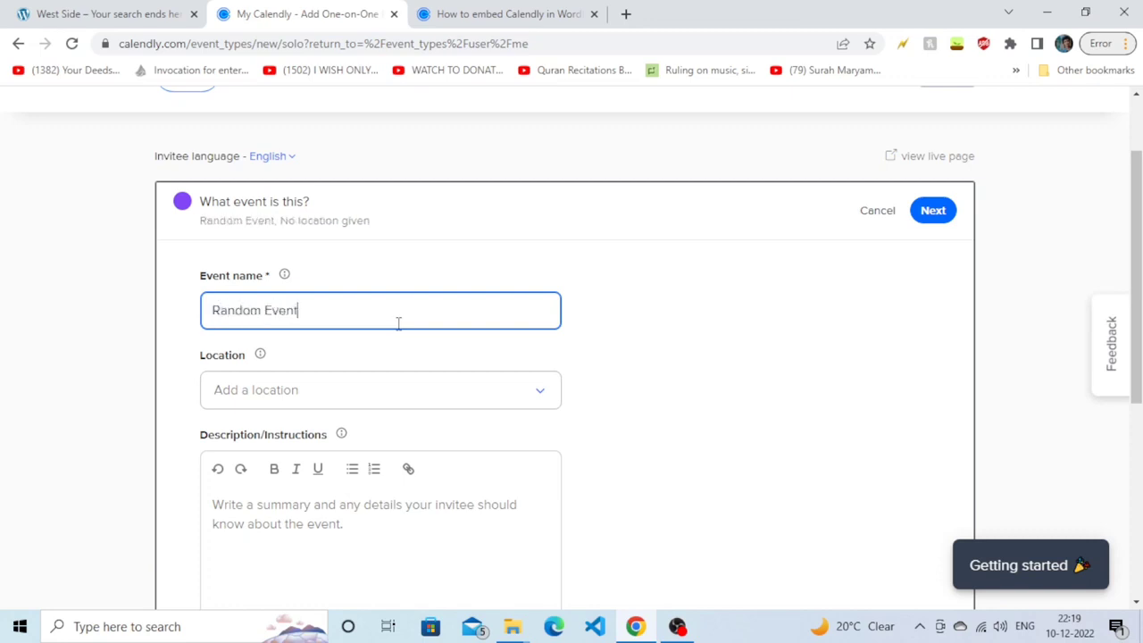
- Set the event's location to Google Meet
{"action": "left_click", "coordinate": [287, 393]}
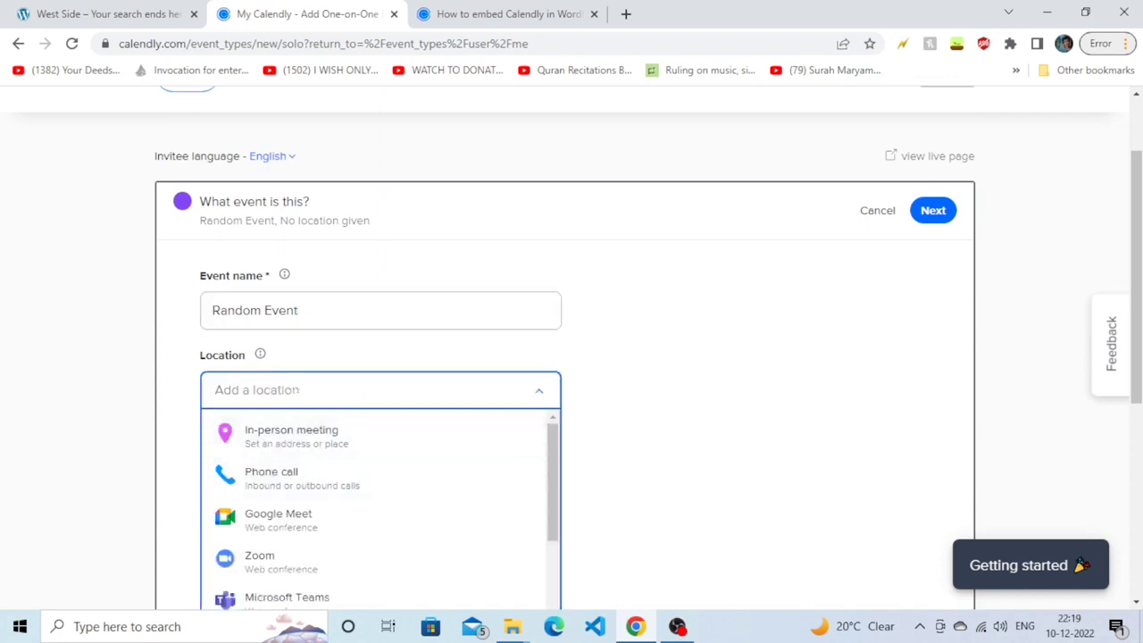
{"action": "scroll", "coordinate": [820, 391], "scroll_direction": "down", "scroll_amount": 1}
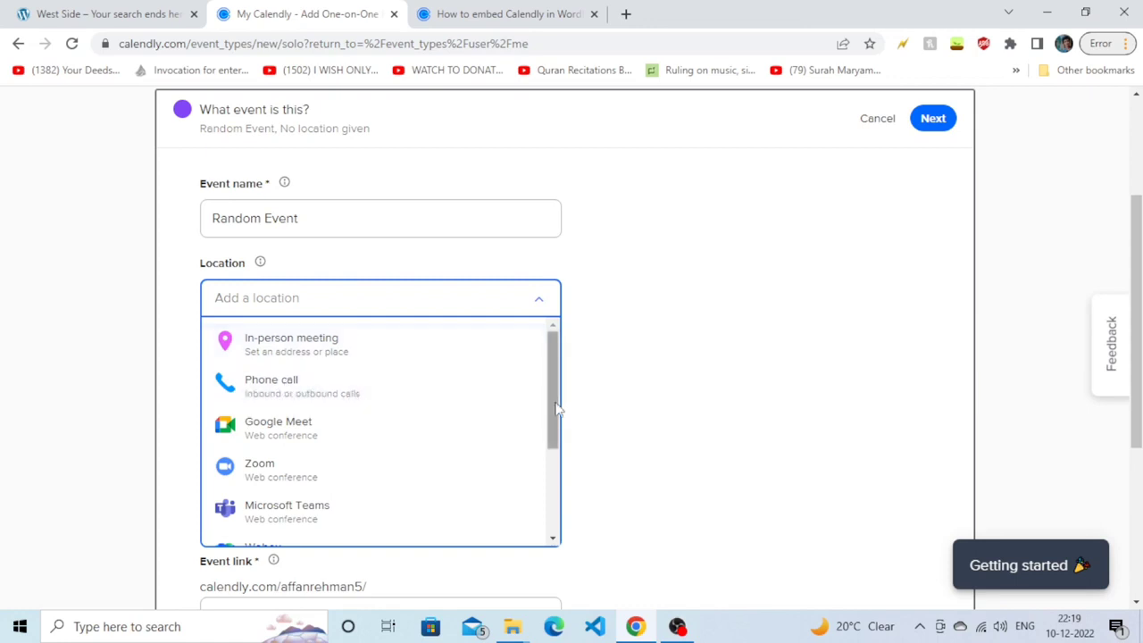
{"action": "left_click_drag", "start_coordinate": [556, 408], "coordinate": [555, 448]}
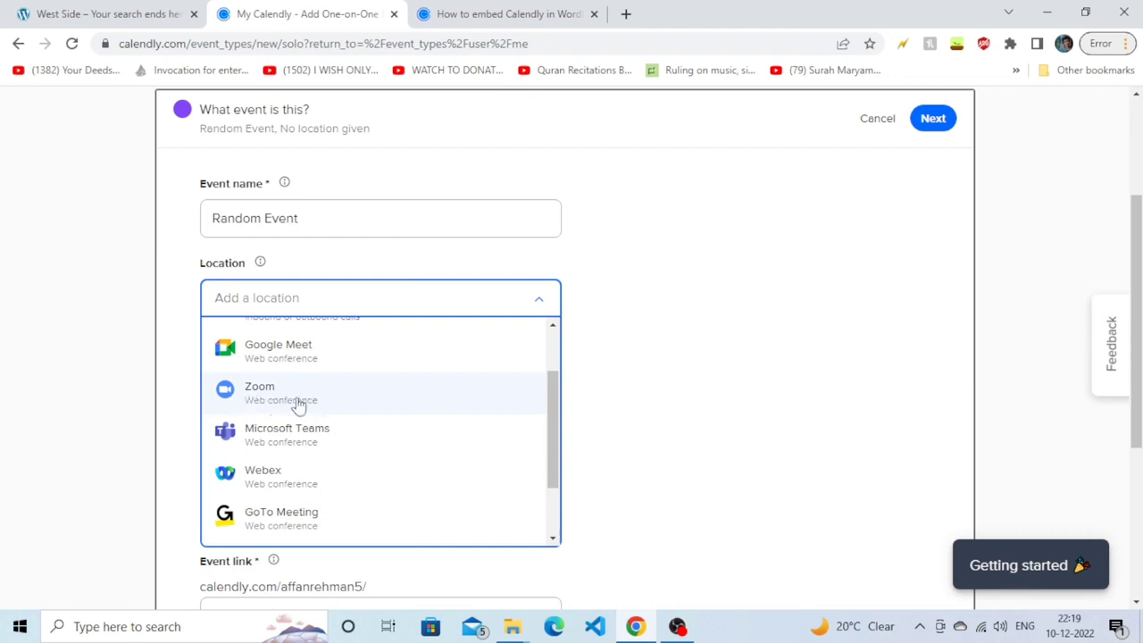
{"action": "left_click_drag", "start_coordinate": [553, 478], "coordinate": [552, 484]}
{"action": "scroll", "coordinate": [553, 485], "scroll_direction": "down", "scroll_amount": 2}
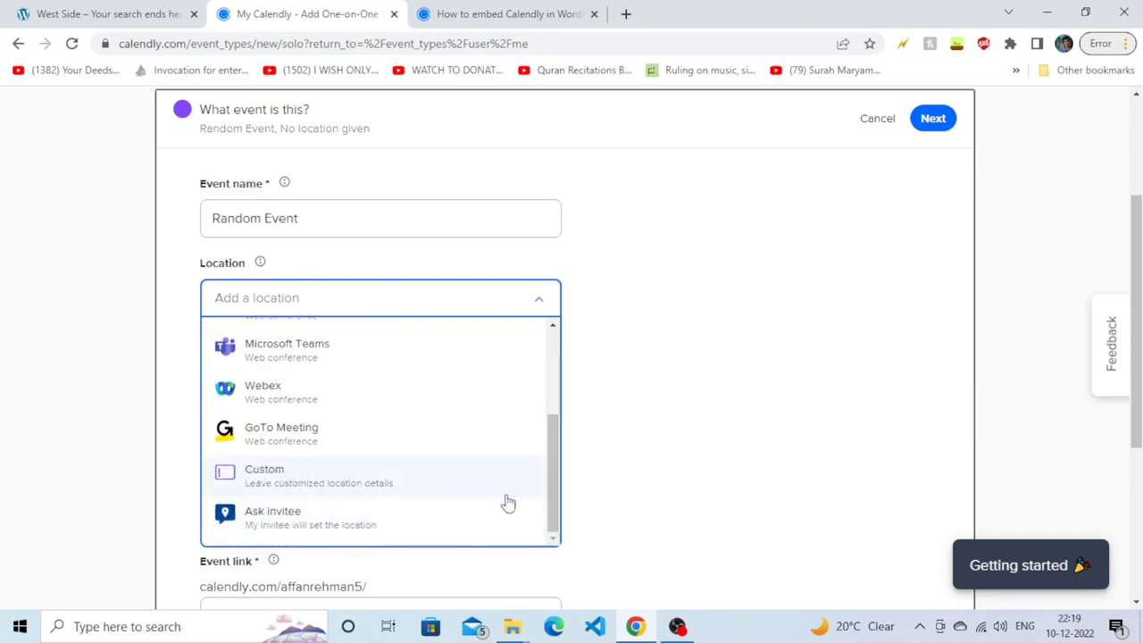
{"action": "scroll", "coordinate": [550, 439], "scroll_direction": "up", "scroll_amount": 2}
{"action": "scroll", "coordinate": [550, 439], "scroll_direction": "up", "scroll_amount": 1}
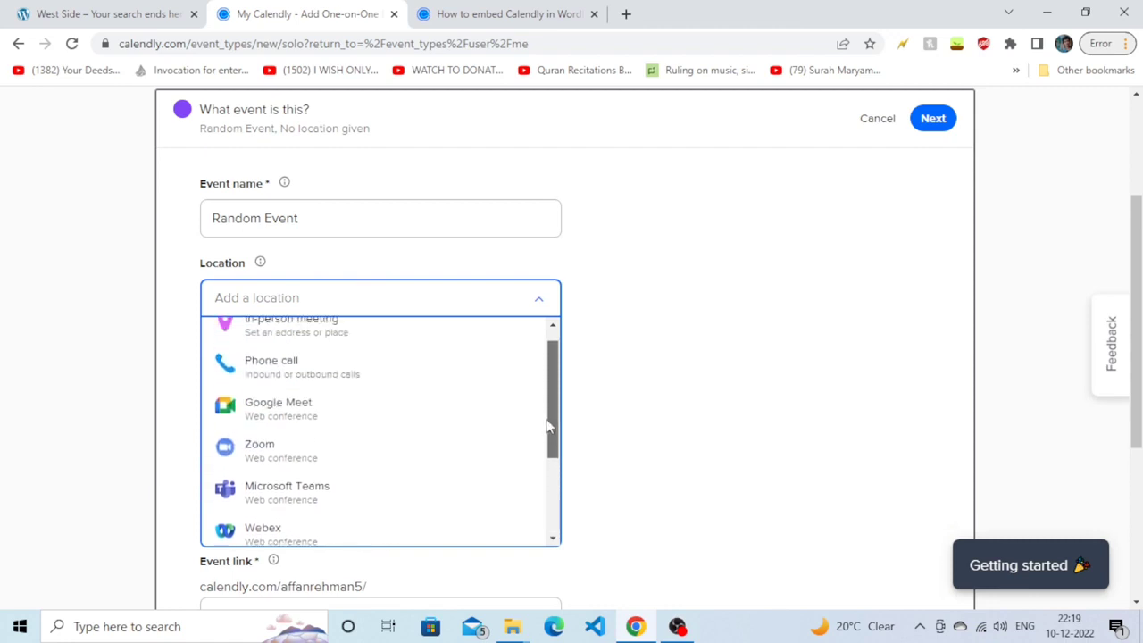
{"action": "left_click", "coordinate": [322, 412]}
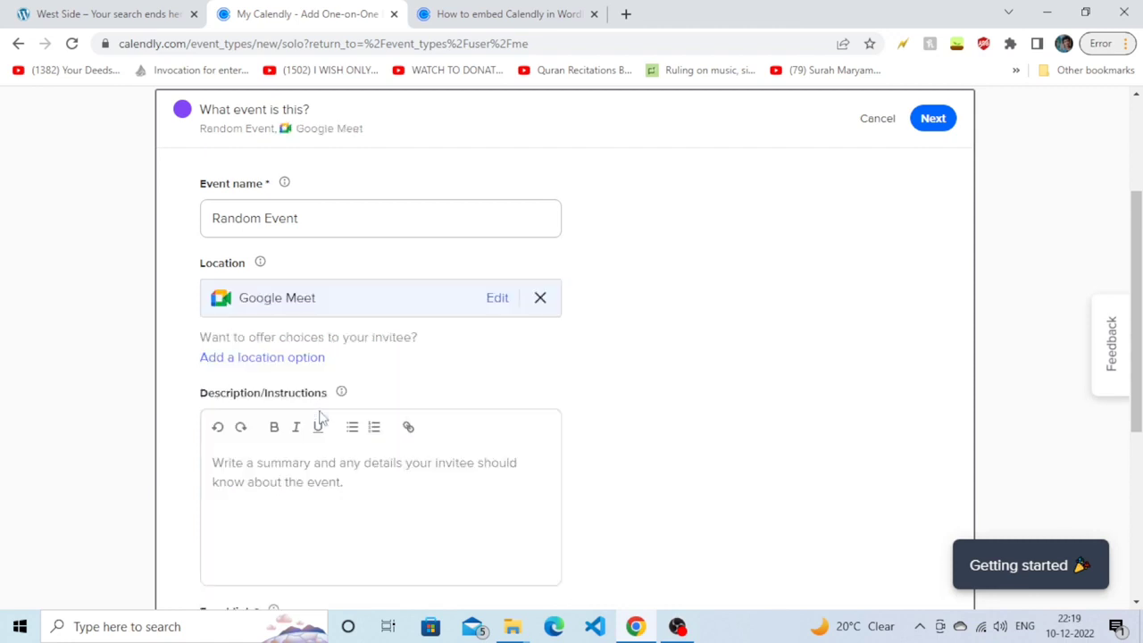
- Enter "A Random Description" as the event's description
{"action": "scroll", "coordinate": [910, 399], "scroll_direction": "down", "scroll_amount": 2}
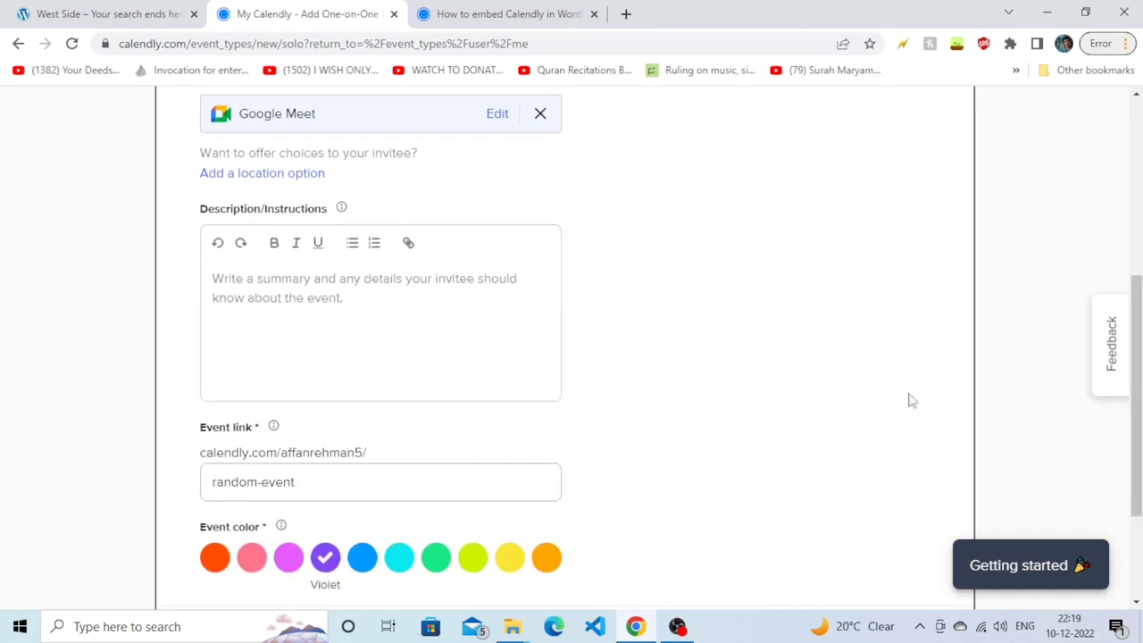
{"action": "left_click", "coordinate": [311, 303]}
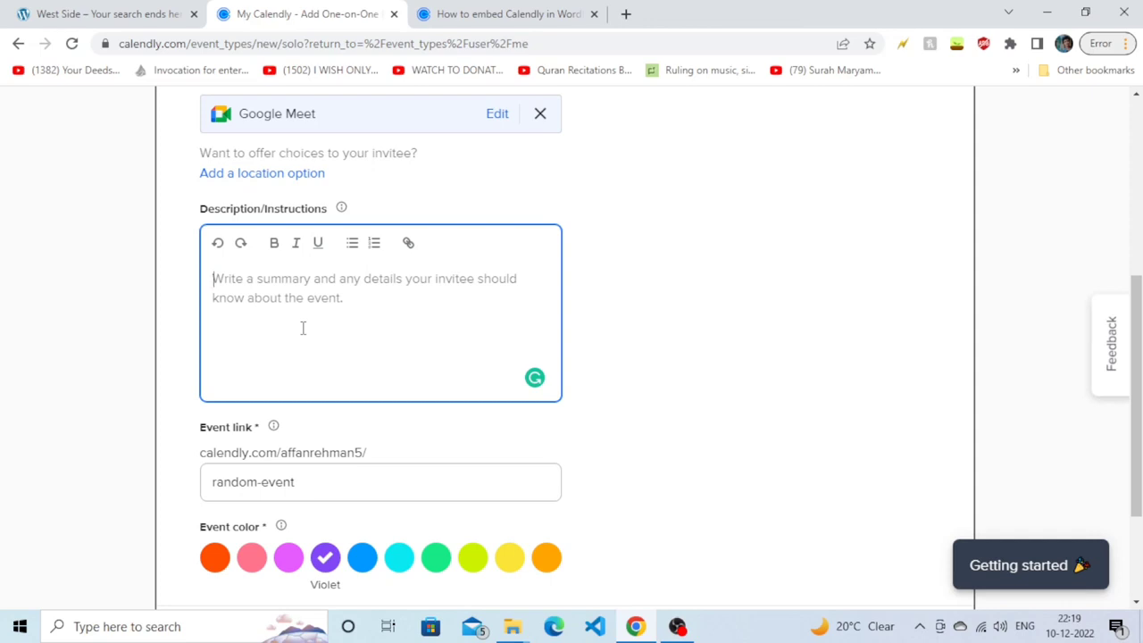
{"action": "type", "text": "A Ra"}
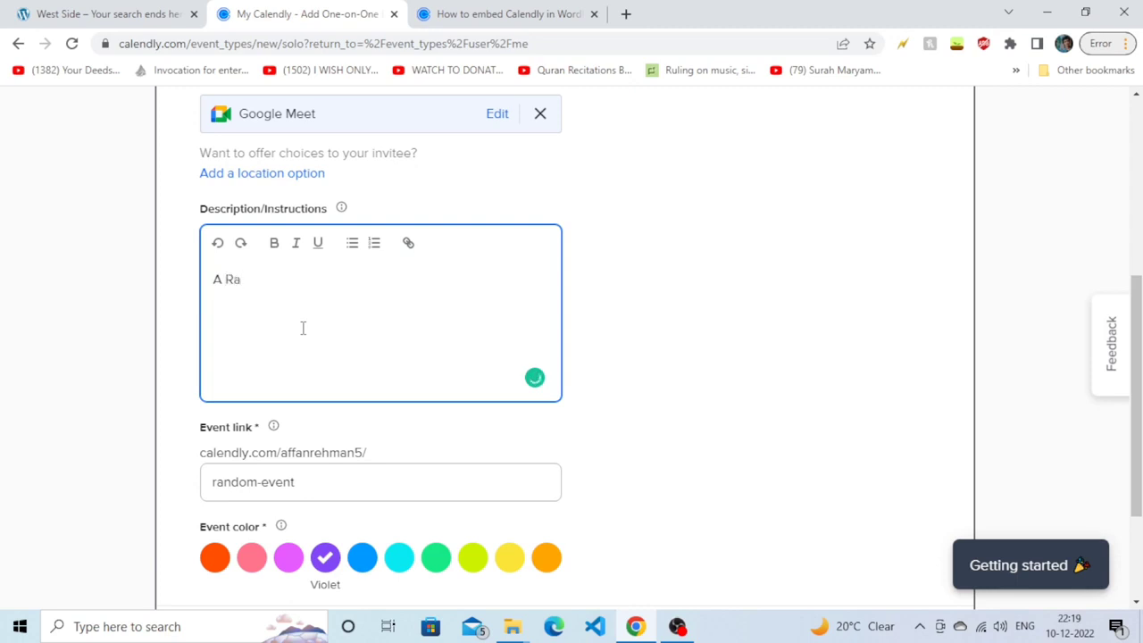
{"action": "type", "text": "ndom Description"}
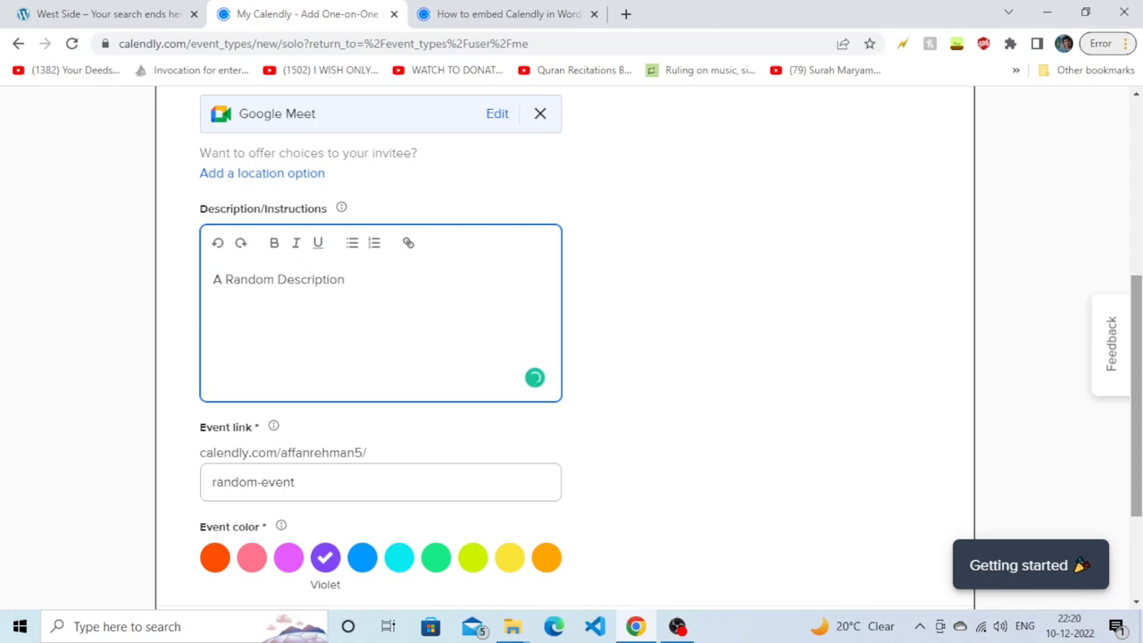
- Replace the ending of the event link with "myrandomevent"
{"action": "scroll", "coordinate": [572, 357], "scroll_direction": "down", "scroll_amount": 1}
{"action": "left_click", "coordinate": [386, 386]}
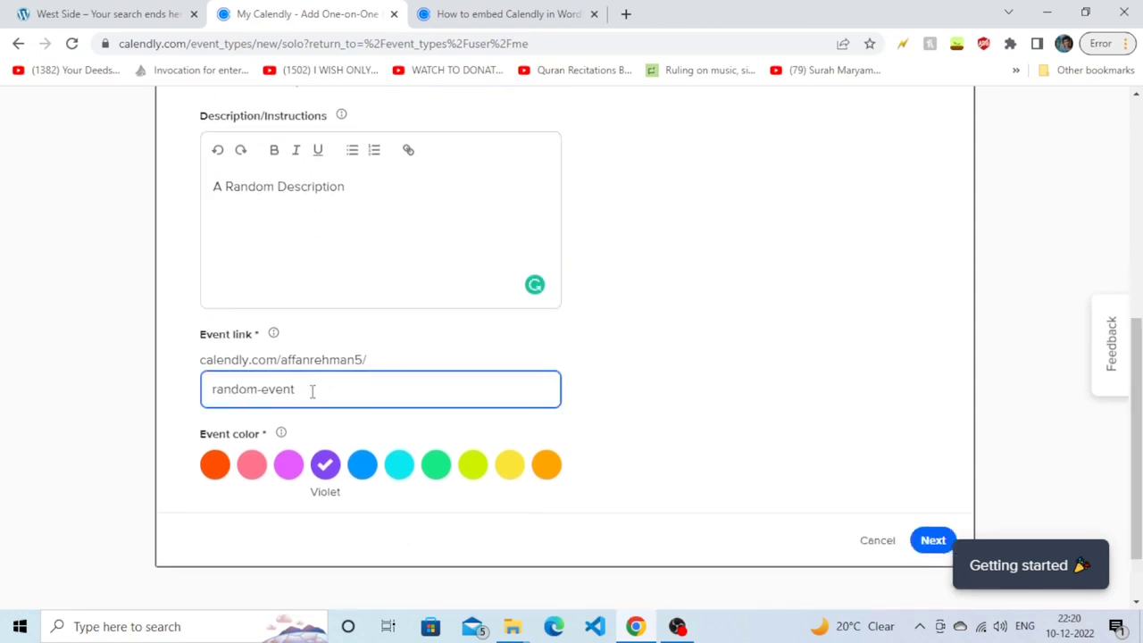
{"action": "left_click_drag", "start_coordinate": [306, 390], "coordinate": [211, 393]}
{"action": "key", "text": "BackSpace"}
{"action": "type", "text": "myrandomeve"}
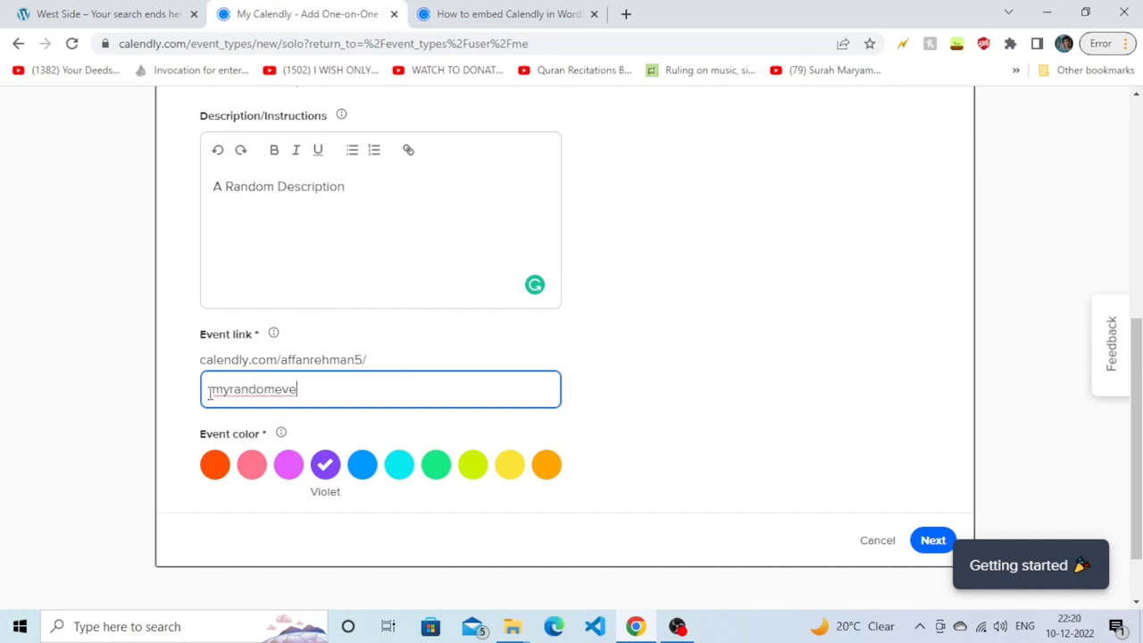
{"action": "type", "text": "nt"}
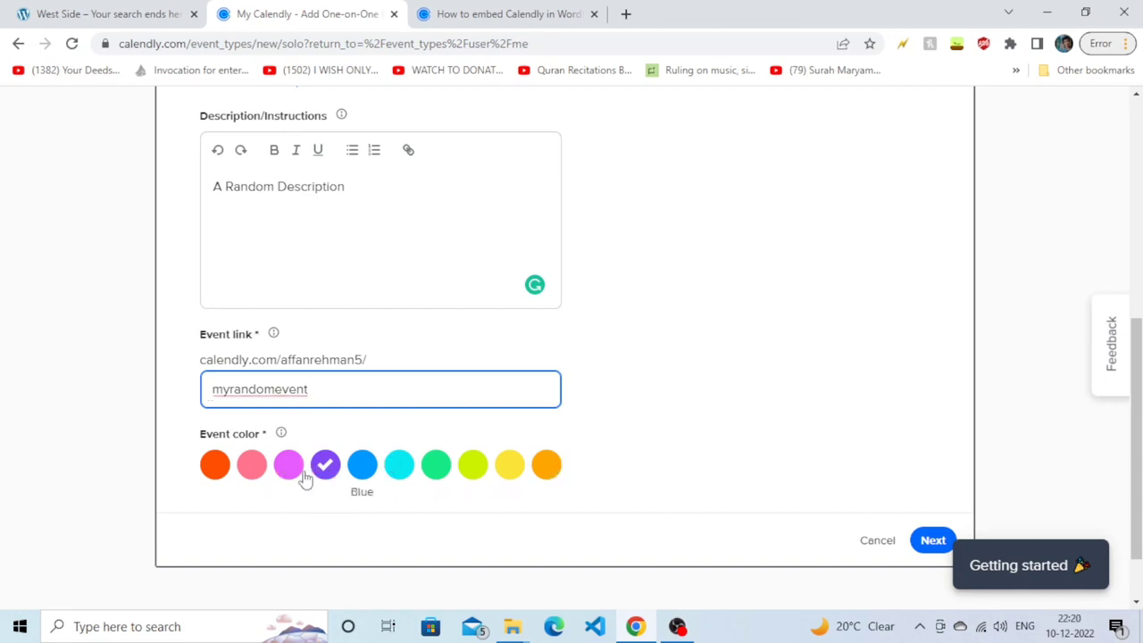
- Set the event color to Cyan and save the event details to continue to the duration and availability settings
{"action": "left_click", "coordinate": [399, 466]}
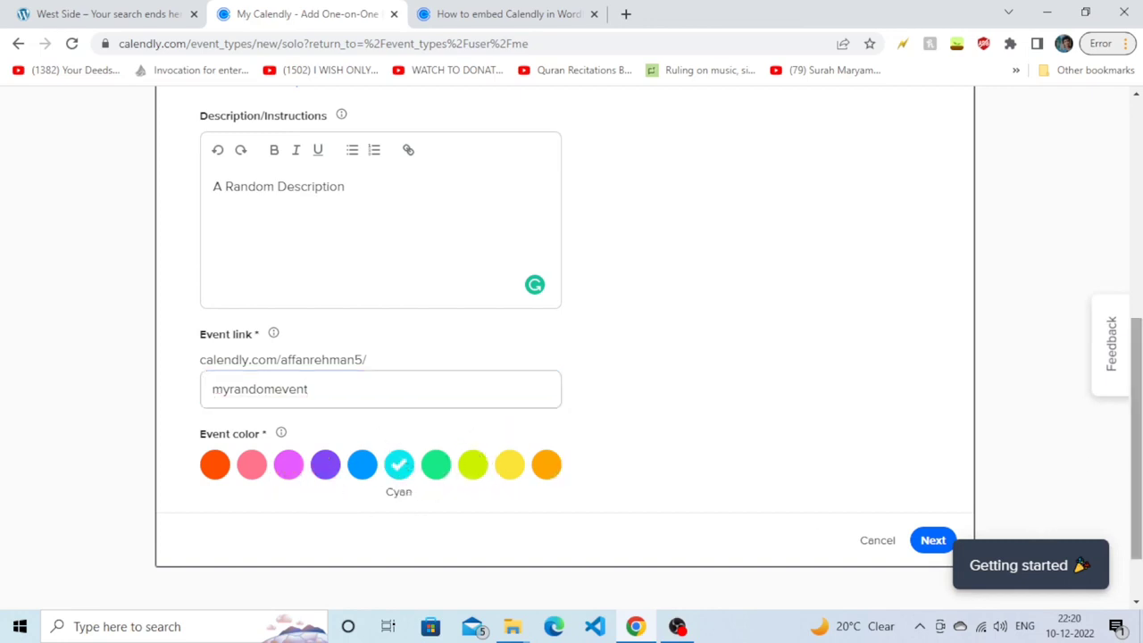
{"action": "scroll", "coordinate": [982, 500], "scroll_direction": "down", "scroll_amount": 1}
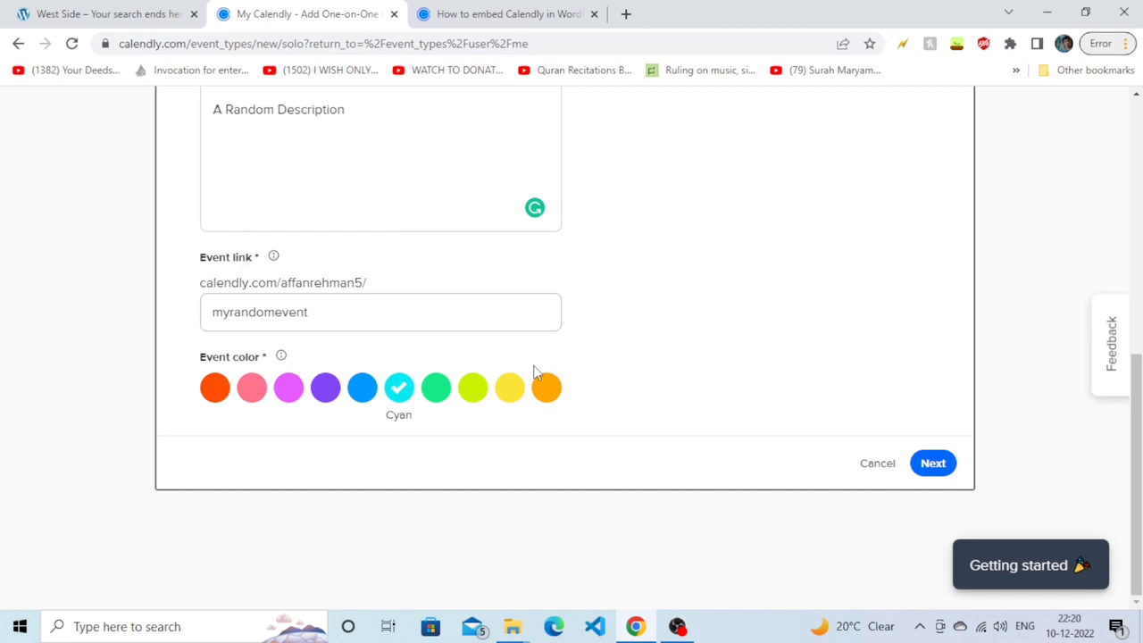
{"action": "left_click", "coordinate": [950, 466]}
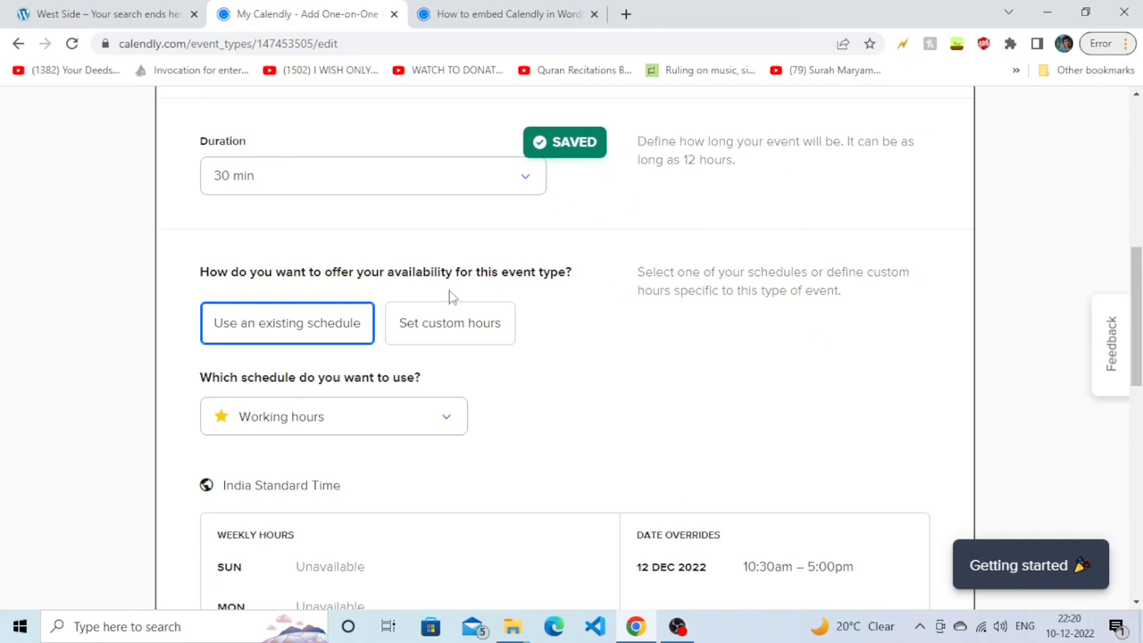
{"action": "scroll", "coordinate": [371, 280], "scroll_direction": "down", "scroll_amount": 1}
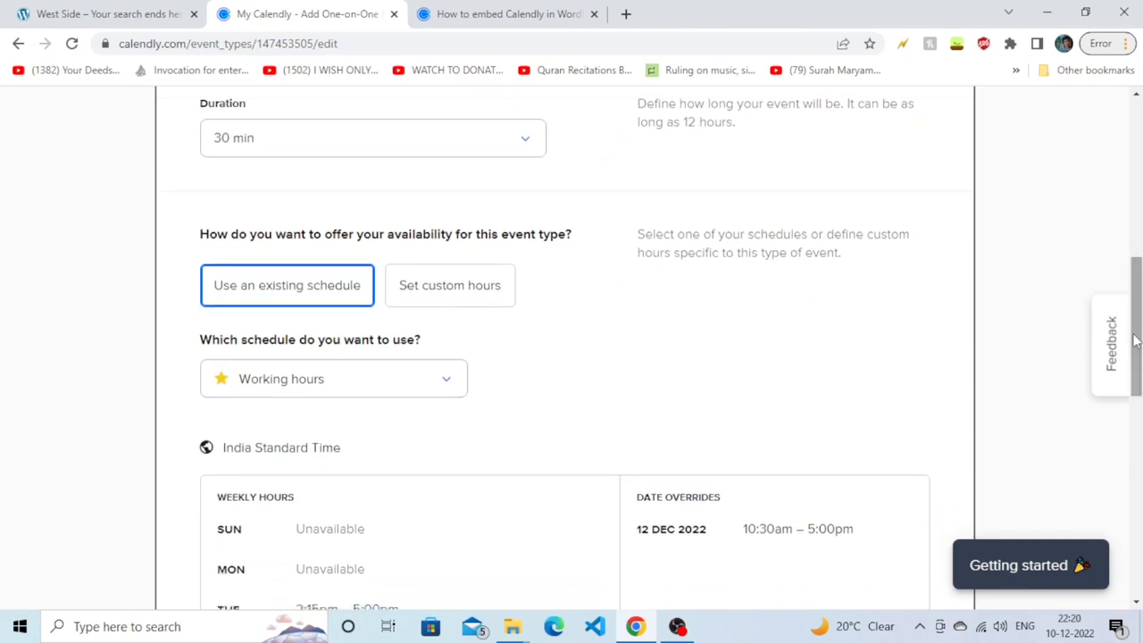
- Examine the custom hours option for the event's availability, and return to the existing Working hours schedule
{"action": "left_click_drag", "start_coordinate": [205, 237], "coordinate": [568, 321]}
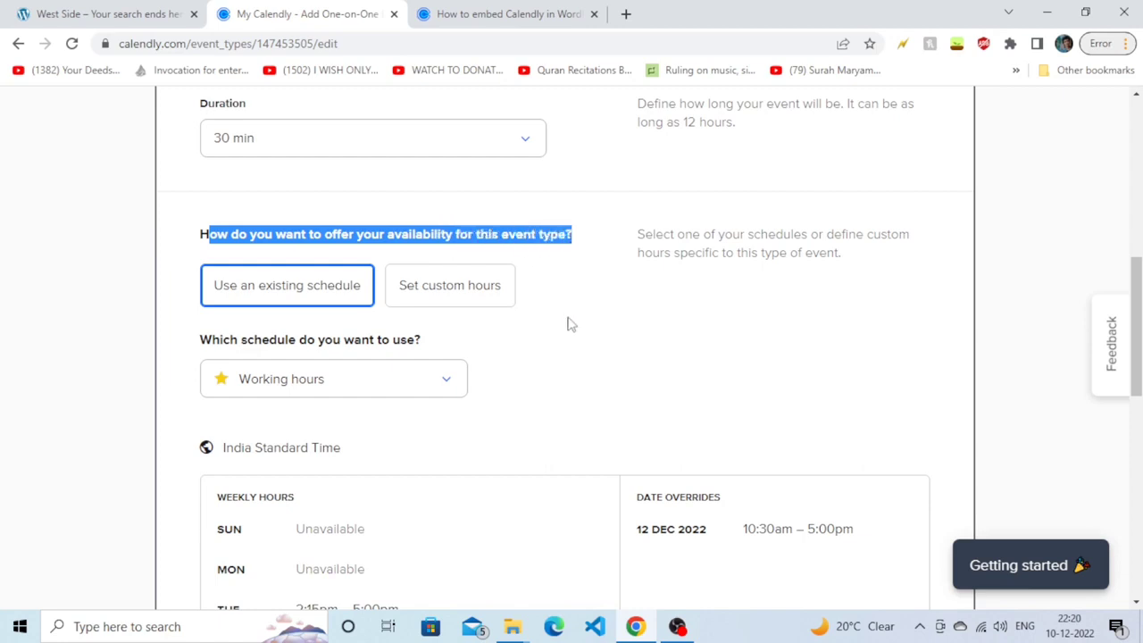
{"action": "left_click", "coordinate": [569, 321]}
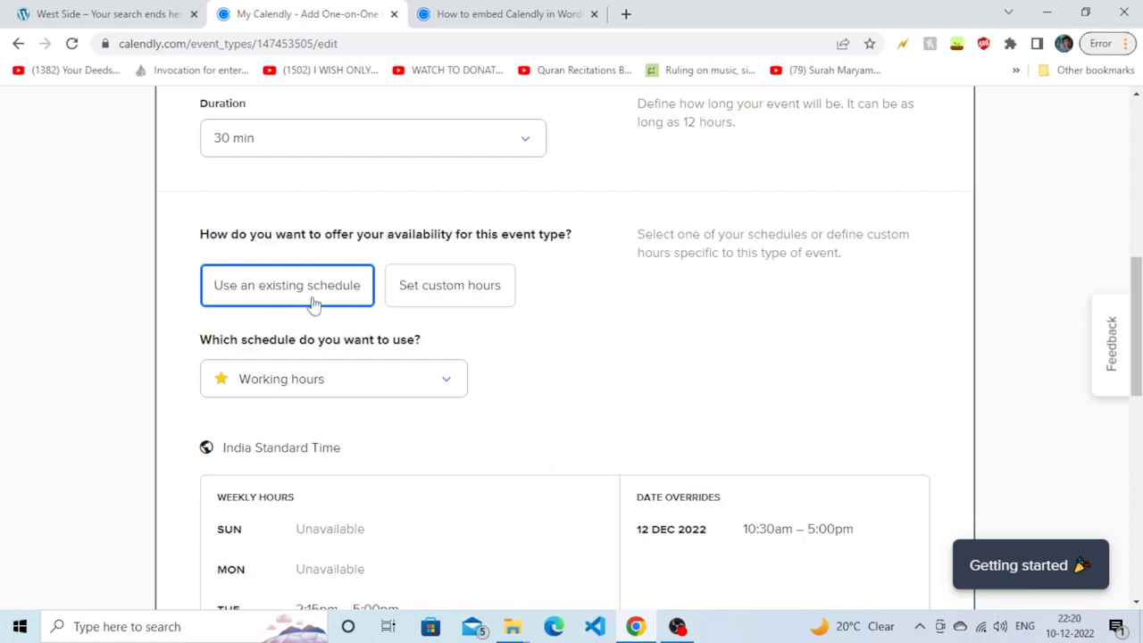
{"action": "left_click", "coordinate": [452, 291]}
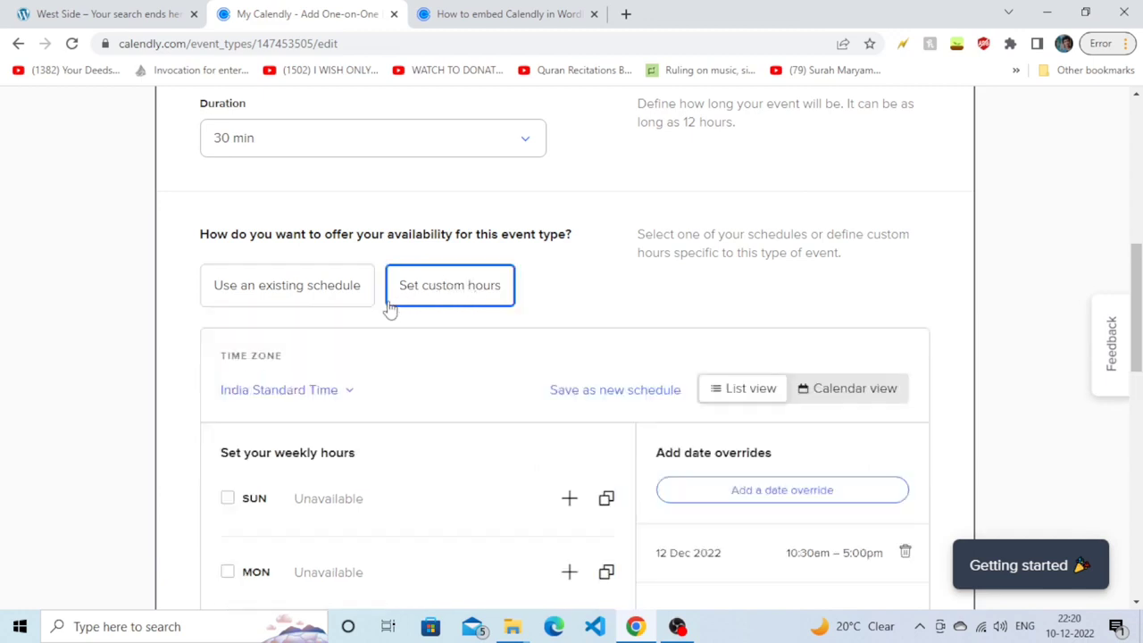
{"action": "scroll", "coordinate": [682, 259], "scroll_direction": "down", "scroll_amount": 1}
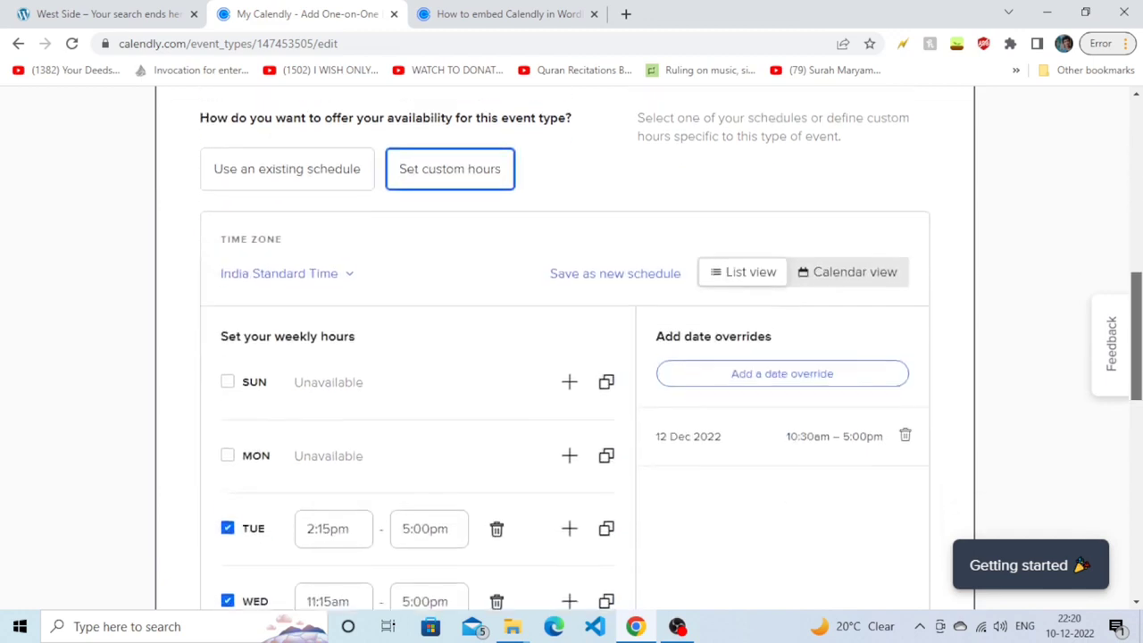
{"action": "left_click", "coordinate": [276, 219]}
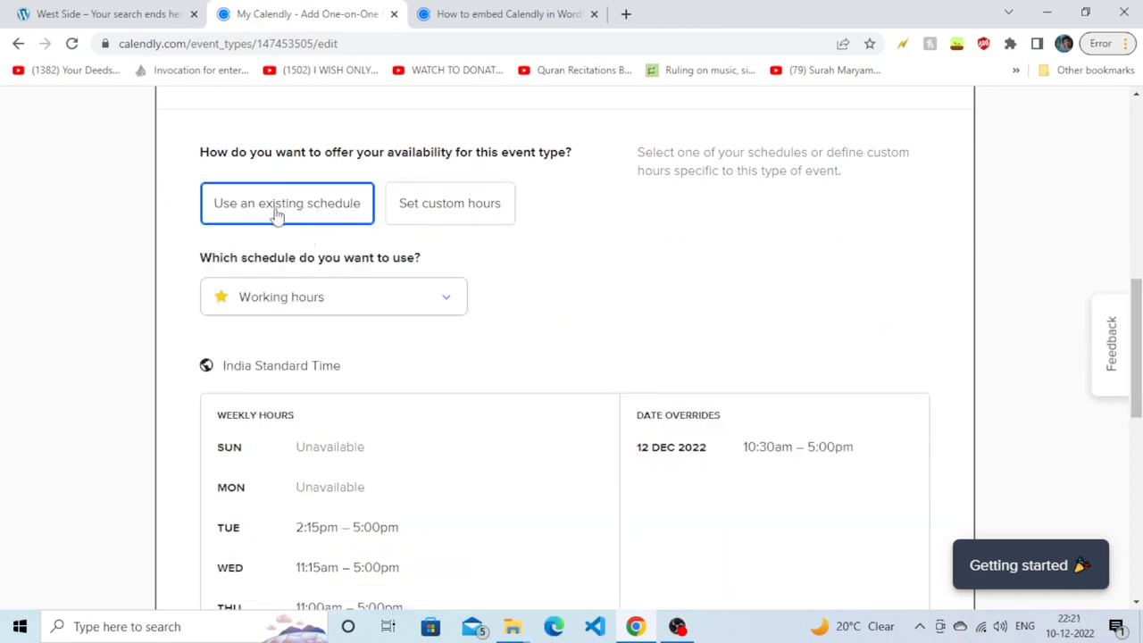
{"action": "left_click", "coordinate": [416, 299]}
{"action": "left_click", "coordinate": [433, 300]}
{"action": "left_click_drag", "start_coordinate": [1137, 349], "coordinate": [1137, 410]}
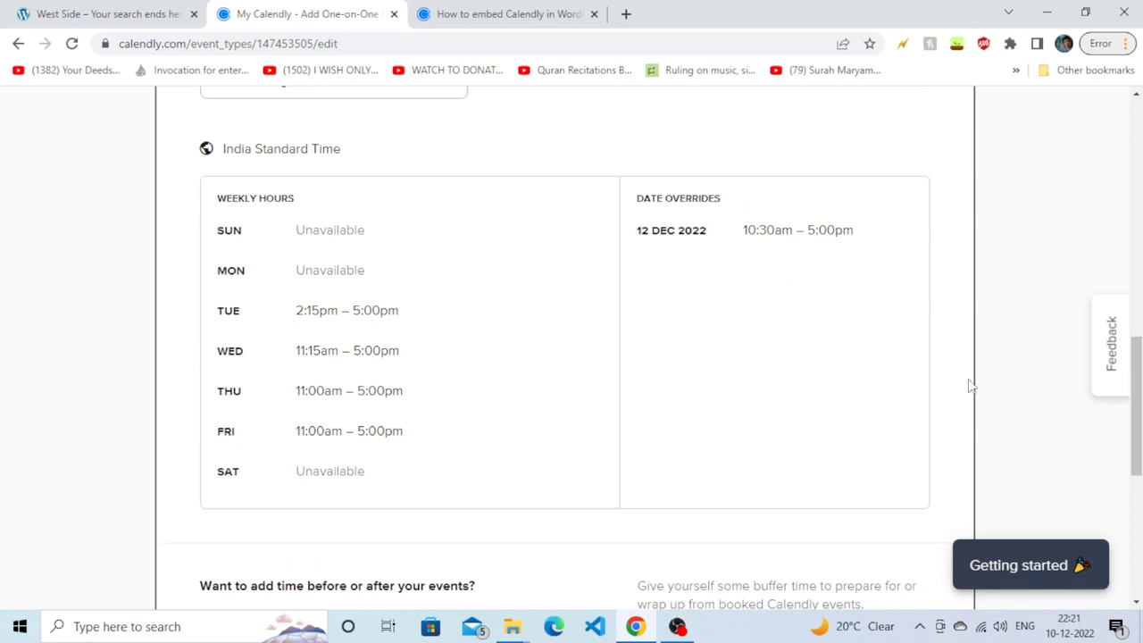
- Add a 10 min buffer before the event
{"action": "scroll", "coordinate": [971, 386], "scroll_direction": "down", "scroll_amount": 3}
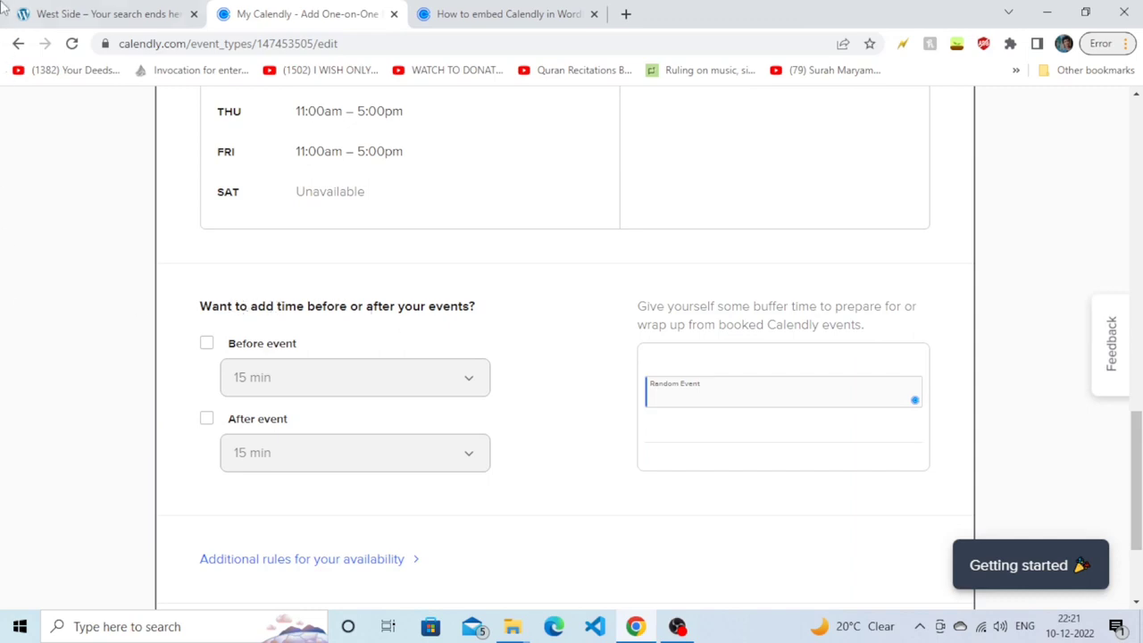
{"action": "left_click", "coordinate": [212, 349]}
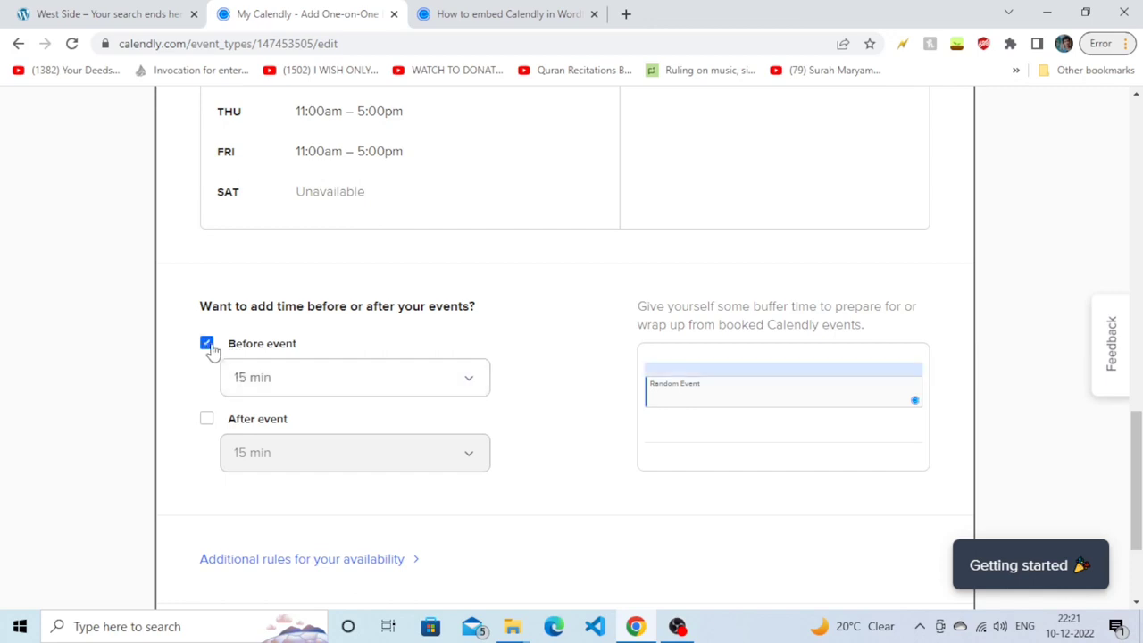
{"action": "left_click", "coordinate": [298, 388]}
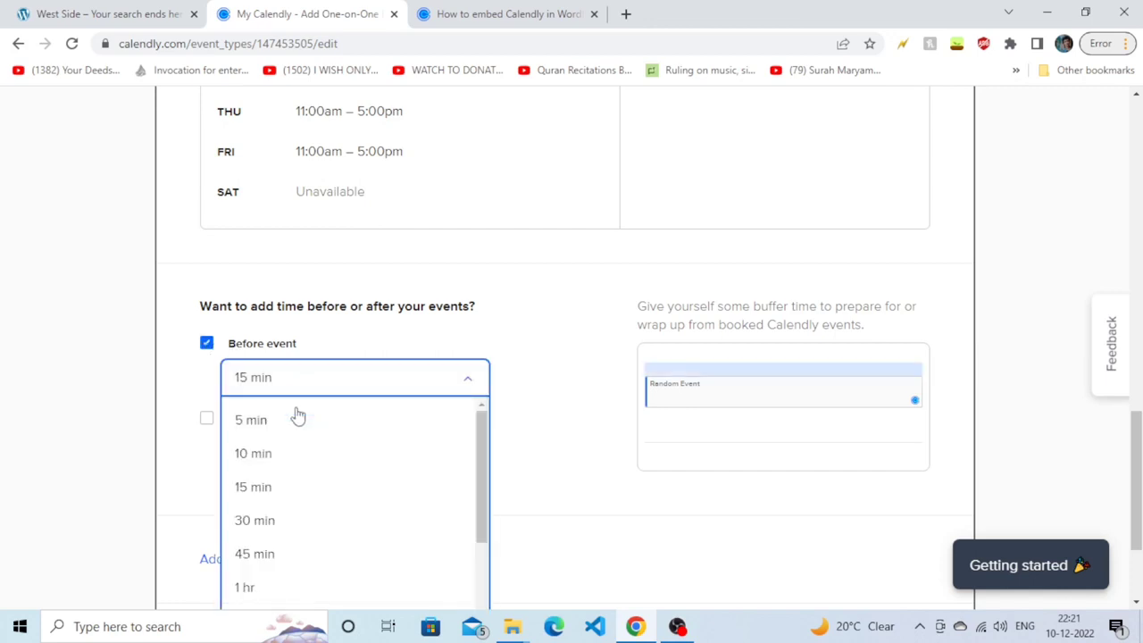
{"action": "left_click_drag", "start_coordinate": [489, 514], "coordinate": [488, 577]}
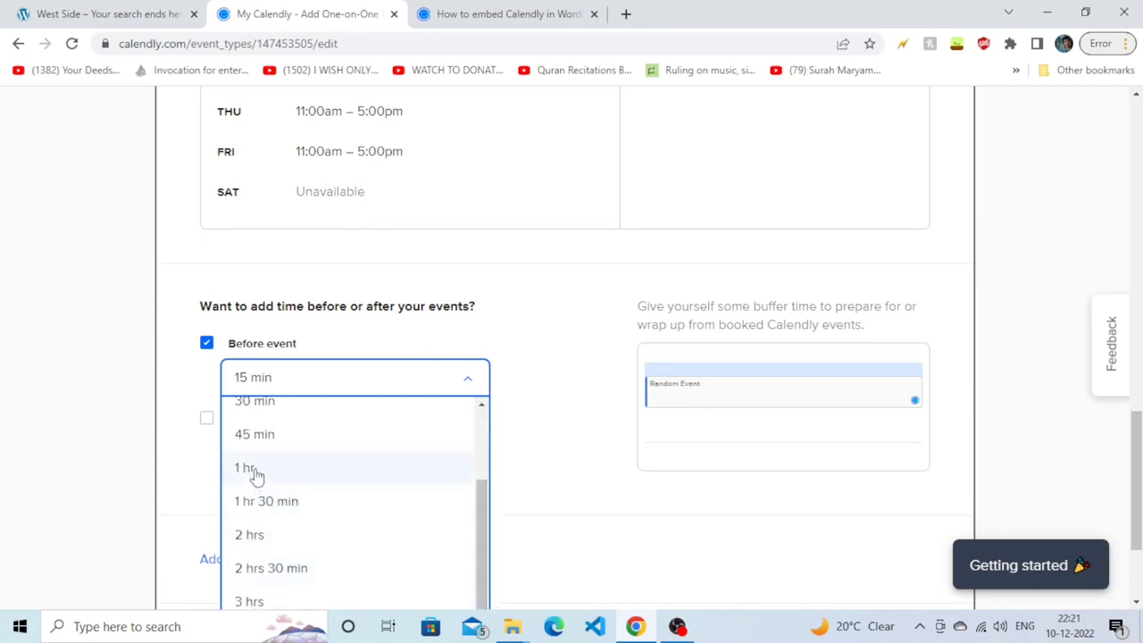
{"action": "left_click_drag", "start_coordinate": [488, 536], "coordinate": [487, 452]}
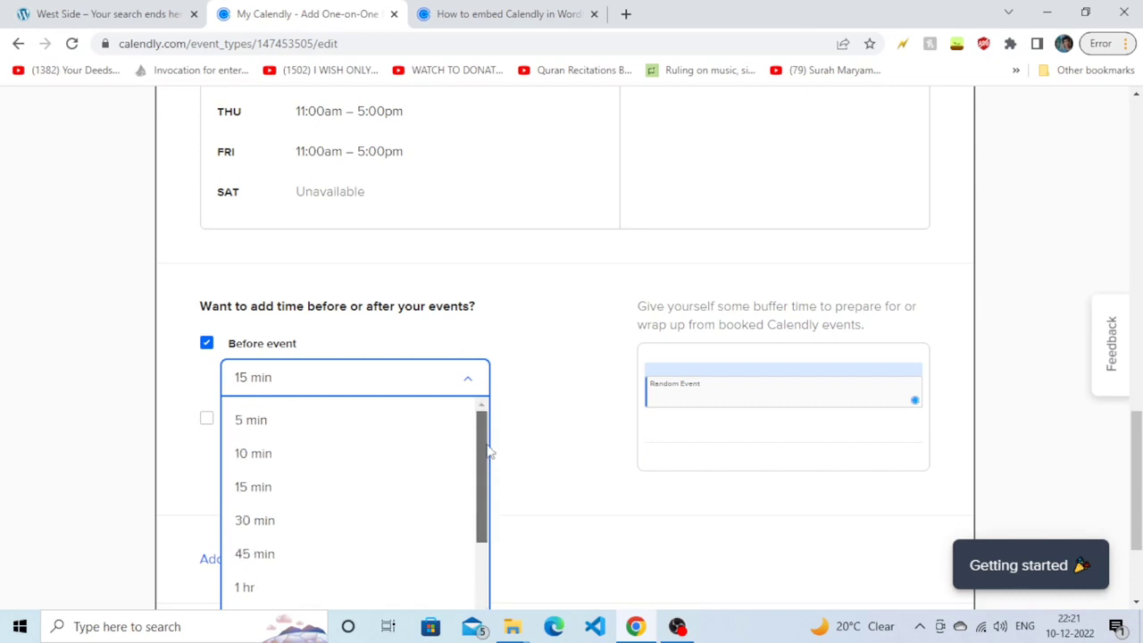
{"action": "left_click", "coordinate": [254, 452]}
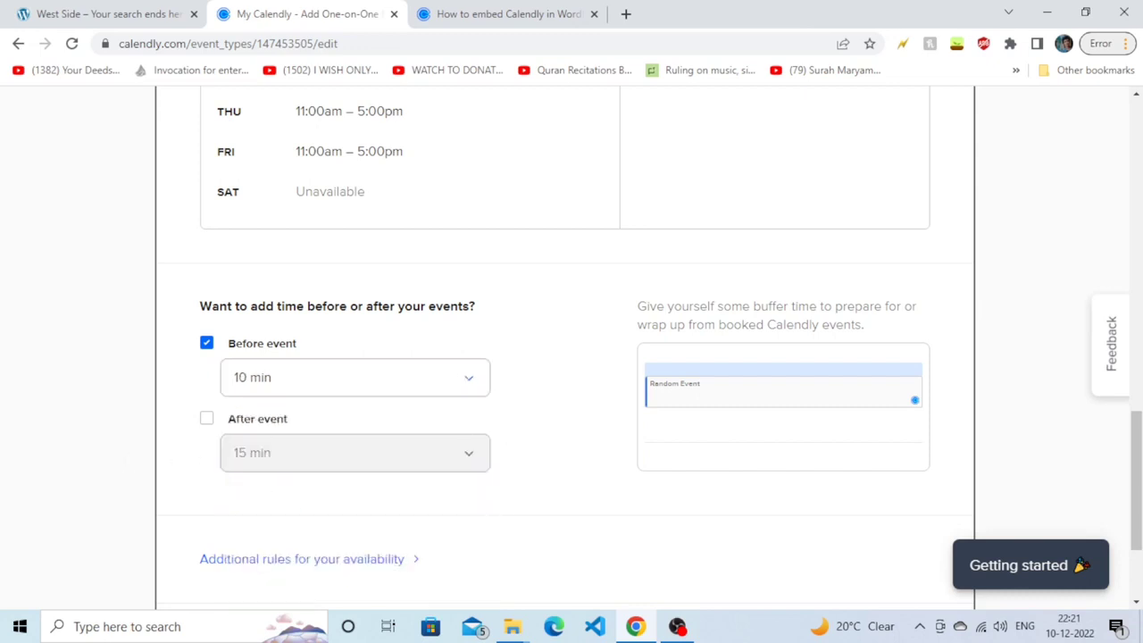
- Expand the additional rules for availability and examine the available start time increments
{"action": "scroll", "coordinate": [654, 538], "scroll_direction": "up", "scroll_amount": 4}
{"action": "scroll", "coordinate": [654, 538], "scroll_direction": "down", "scroll_amount": 6}
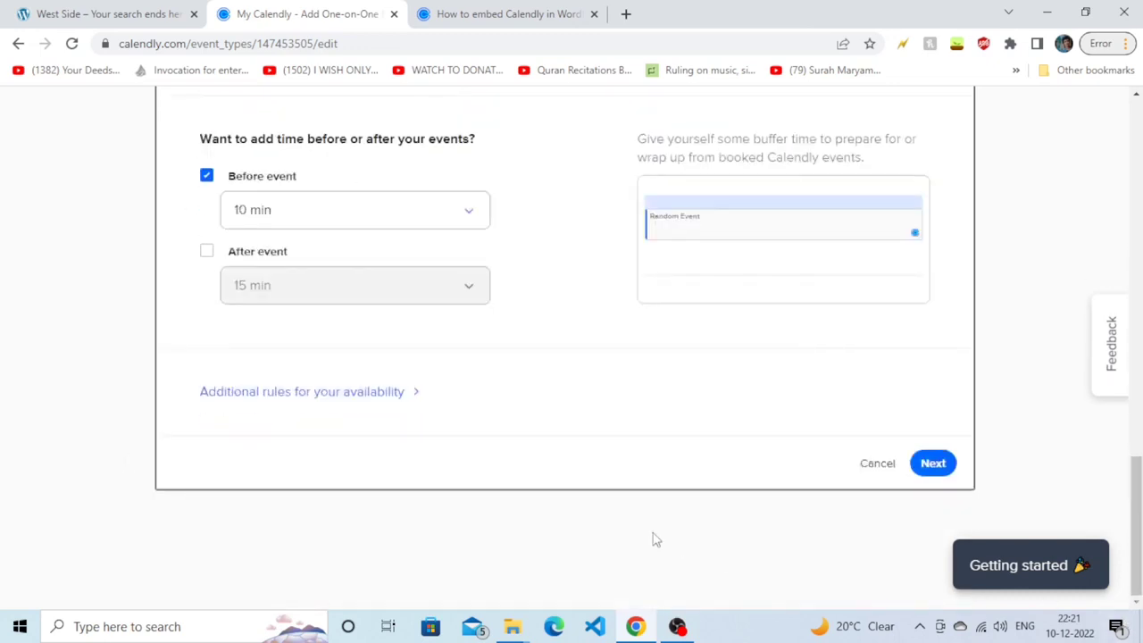
{"action": "left_click", "coordinate": [311, 399]}
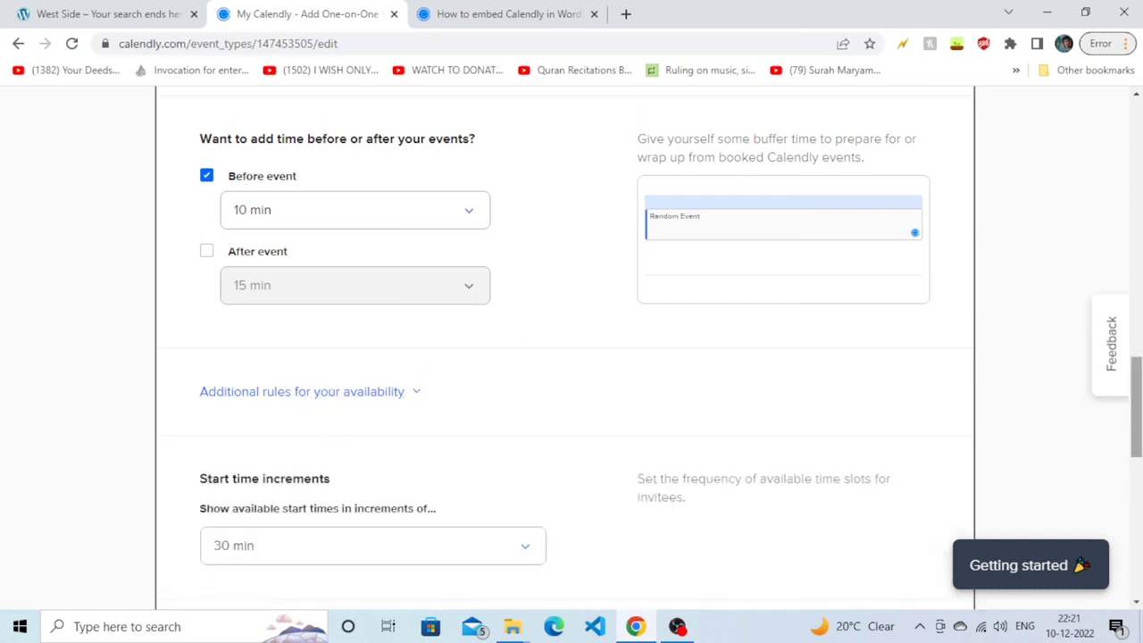
{"action": "left_click_drag", "start_coordinate": [1137, 416], "coordinate": [1138, 442]}
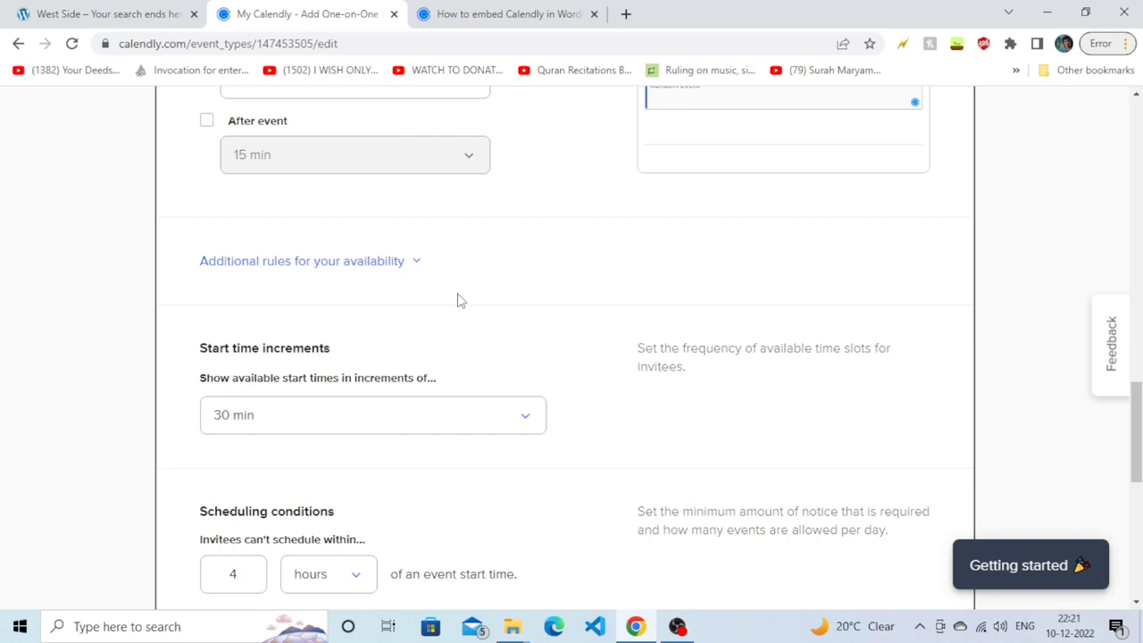
{"action": "scroll", "coordinate": [1135, 429], "scroll_direction": "down", "scroll_amount": 1}
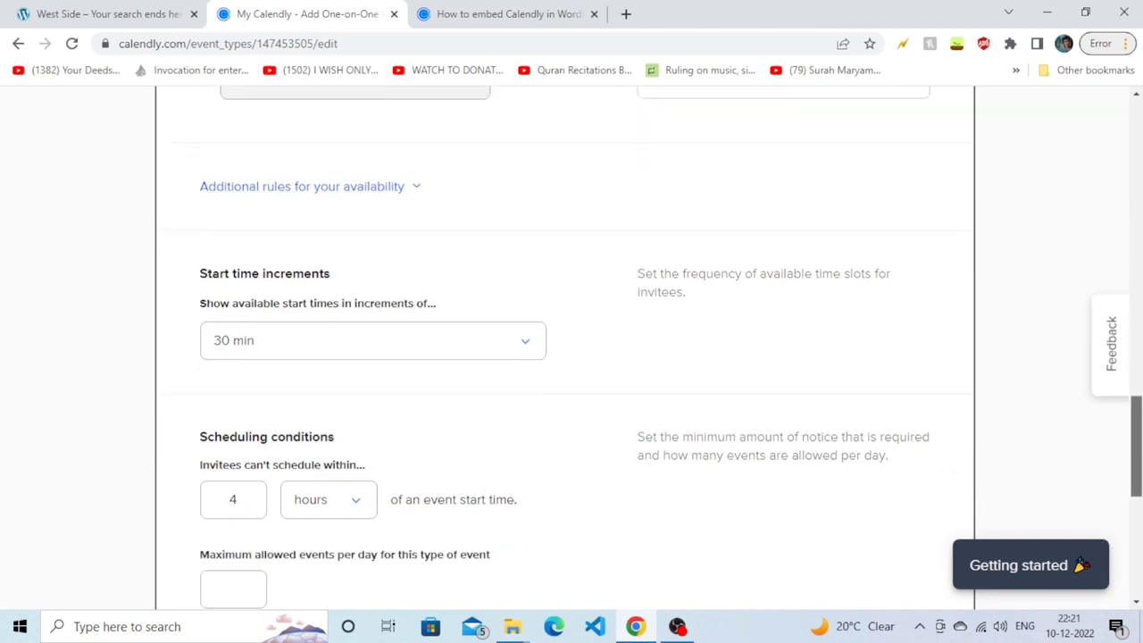
{"action": "scroll", "coordinate": [462, 318], "scroll_direction": "down", "scroll_amount": 2}
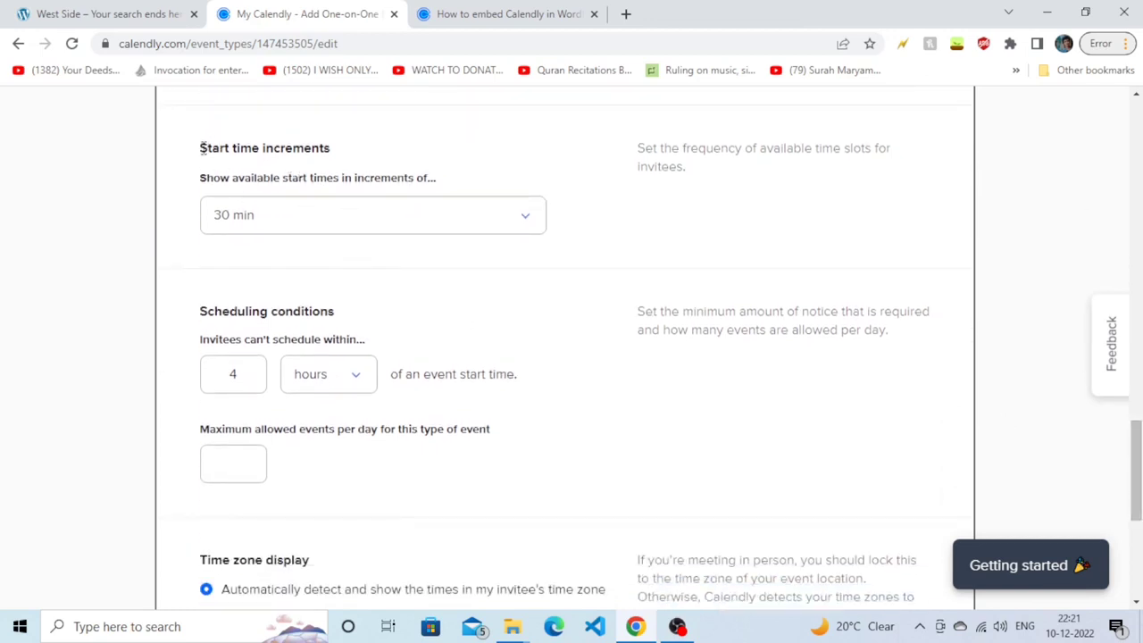
{"action": "left_click_drag", "start_coordinate": [217, 149], "coordinate": [349, 156]}
{"action": "left_click", "coordinate": [314, 187]}
{"action": "left_click", "coordinate": [296, 223]}
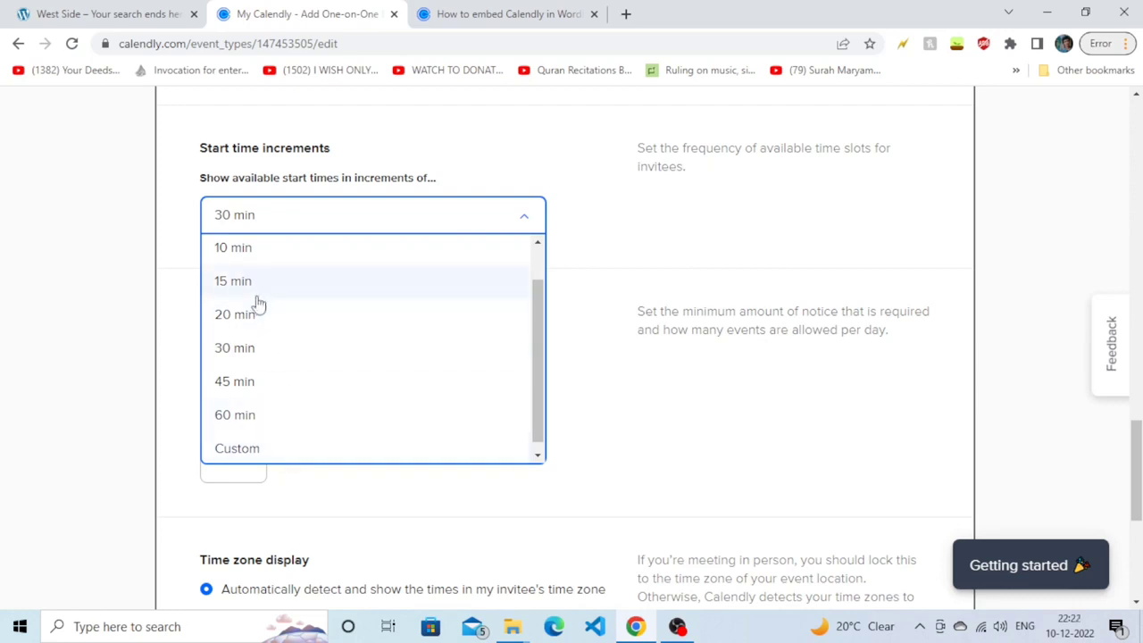
{"action": "left_click", "coordinate": [694, 278]}
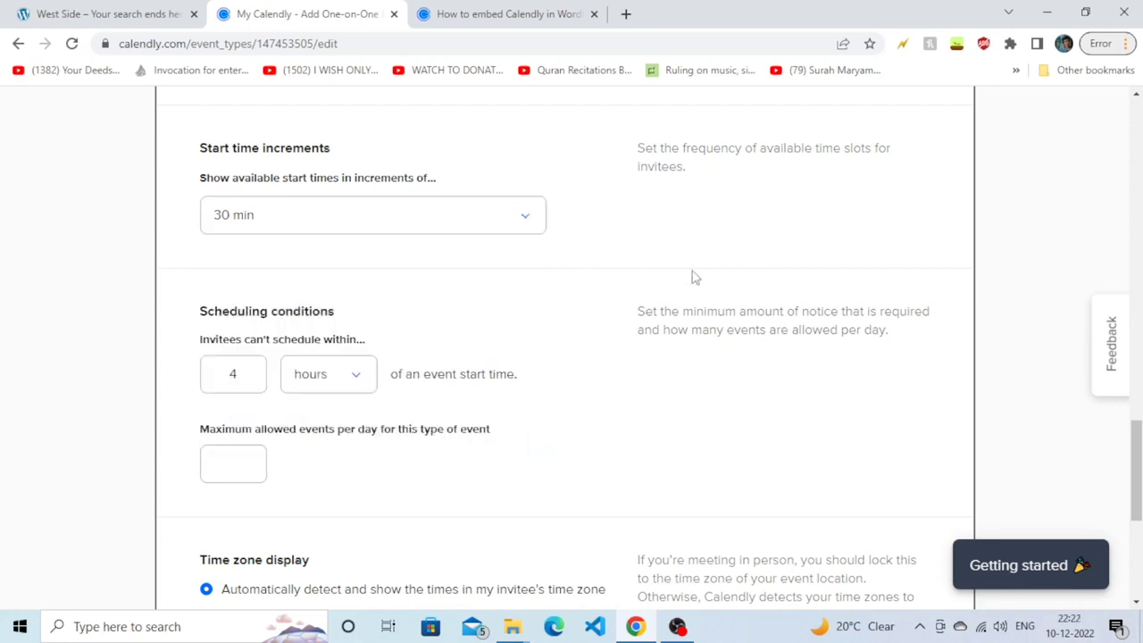
- Set the scheduling condition so that invitees can't schedule within 24 hours of the event start time
{"action": "scroll", "coordinate": [594, 299], "scroll_direction": "down", "scroll_amount": 1}
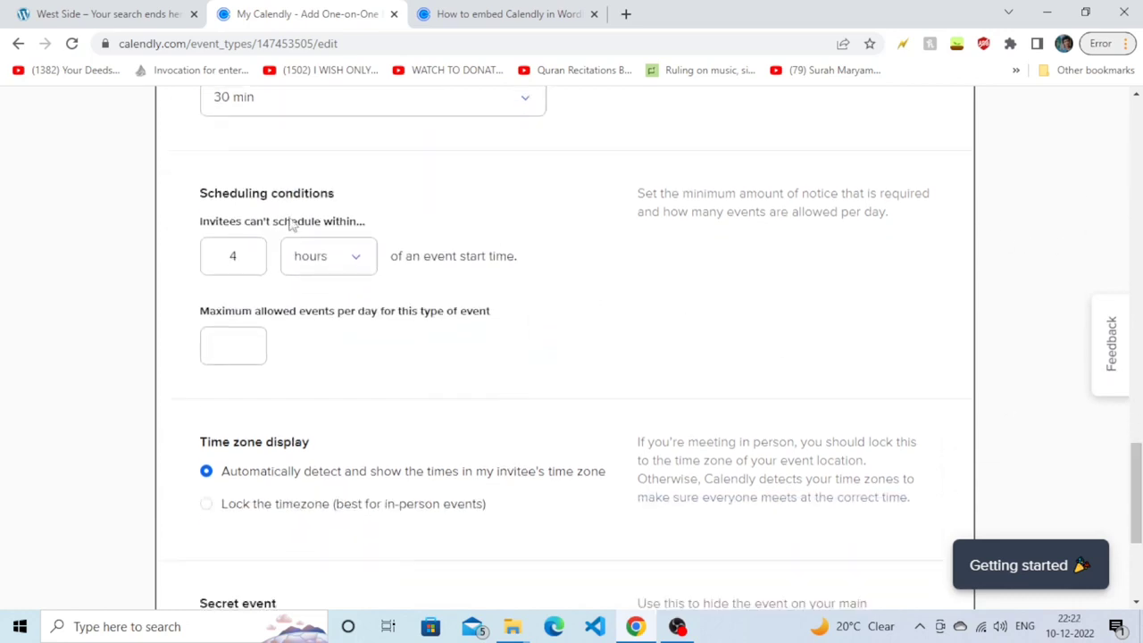
{"action": "left_click_drag", "start_coordinate": [631, 200], "coordinate": [888, 214]}
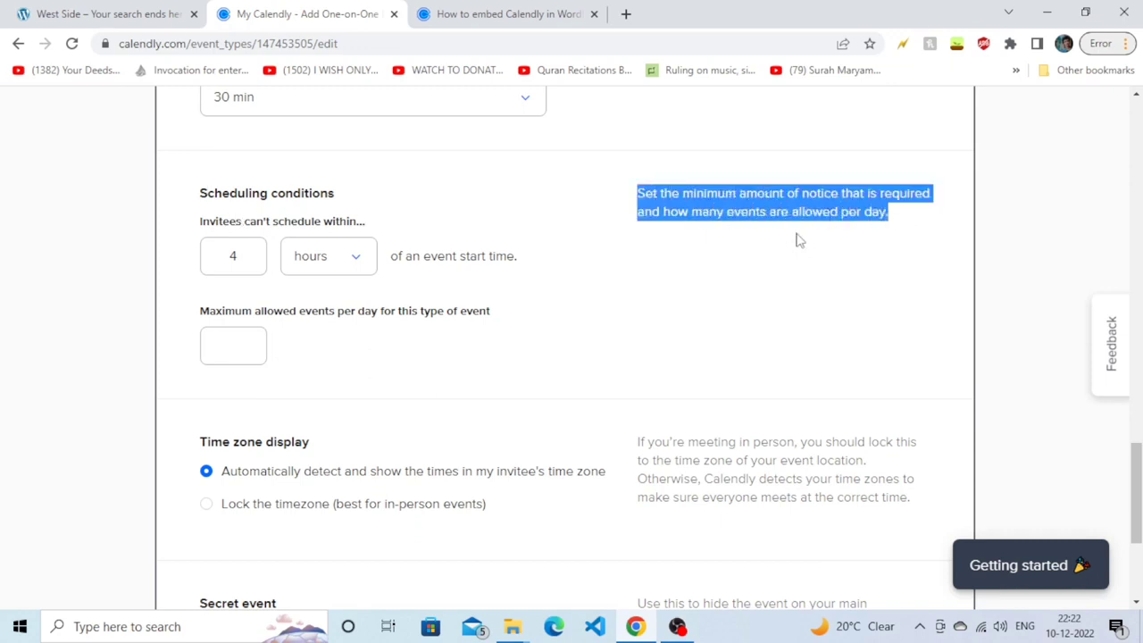
{"action": "left_click", "coordinate": [525, 257]}
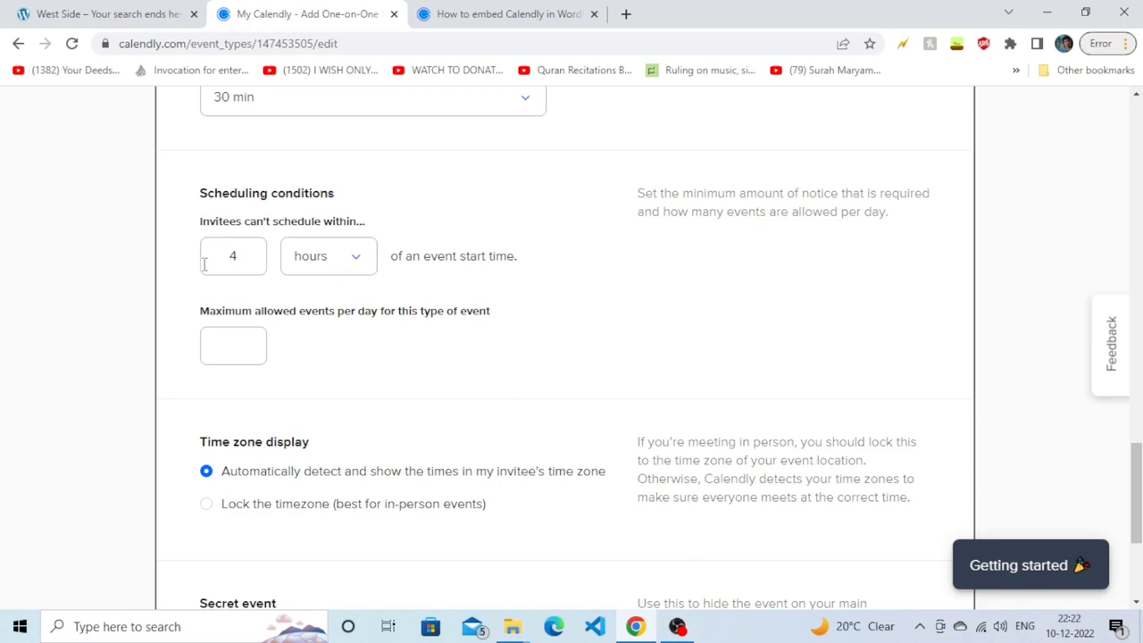
{"action": "left_click", "coordinate": [245, 260]}
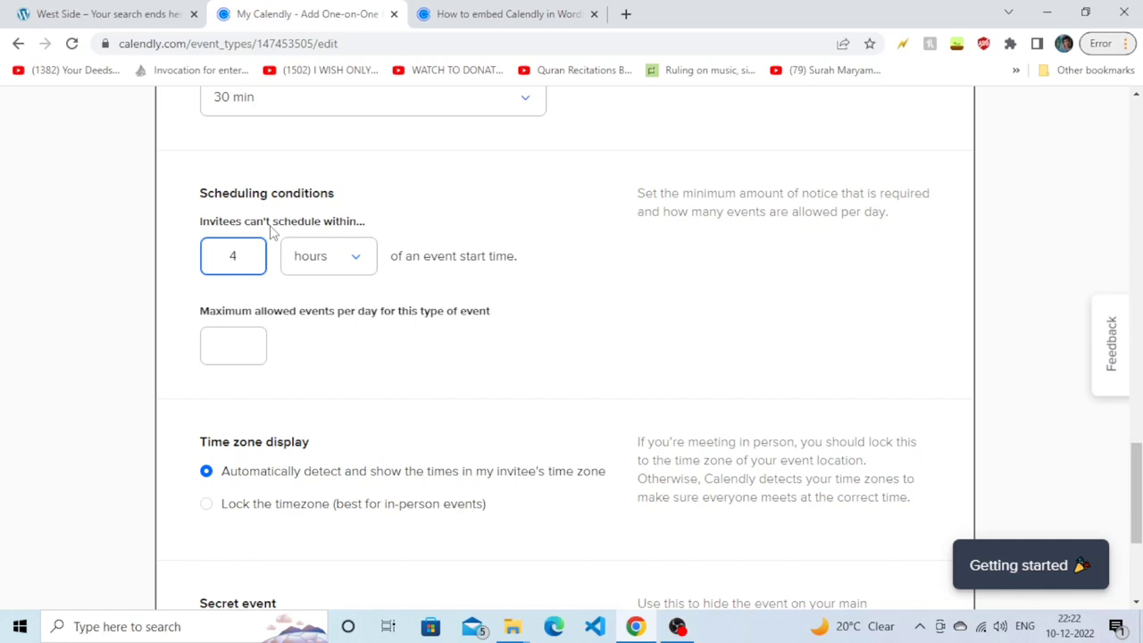
{"action": "left_click", "coordinate": [308, 264]}
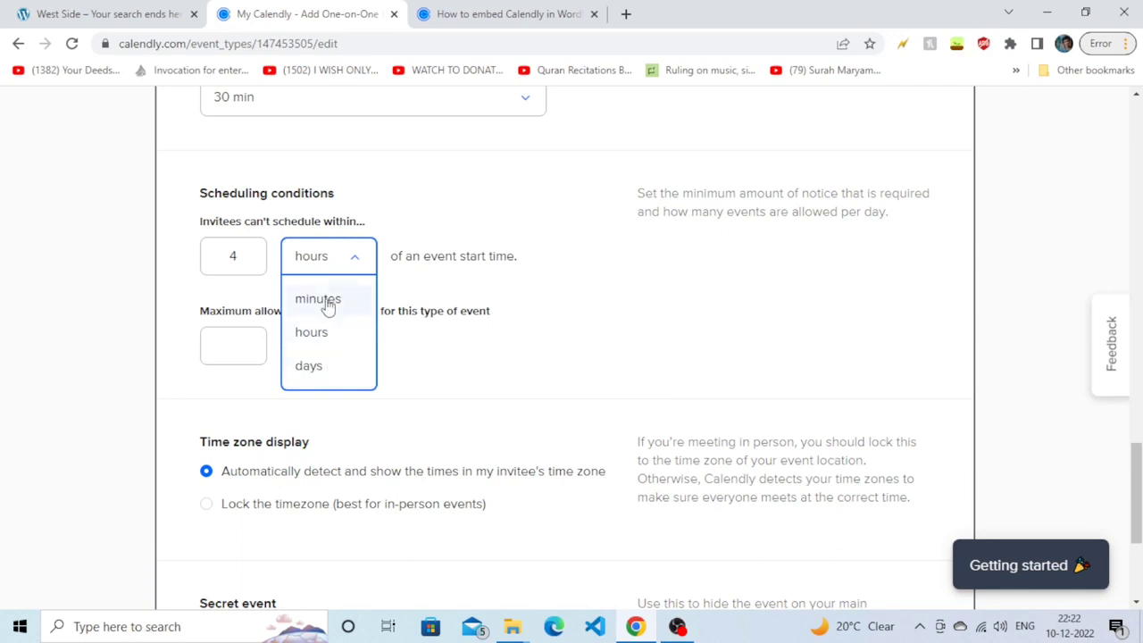
{"action": "left_click", "coordinate": [244, 258]}
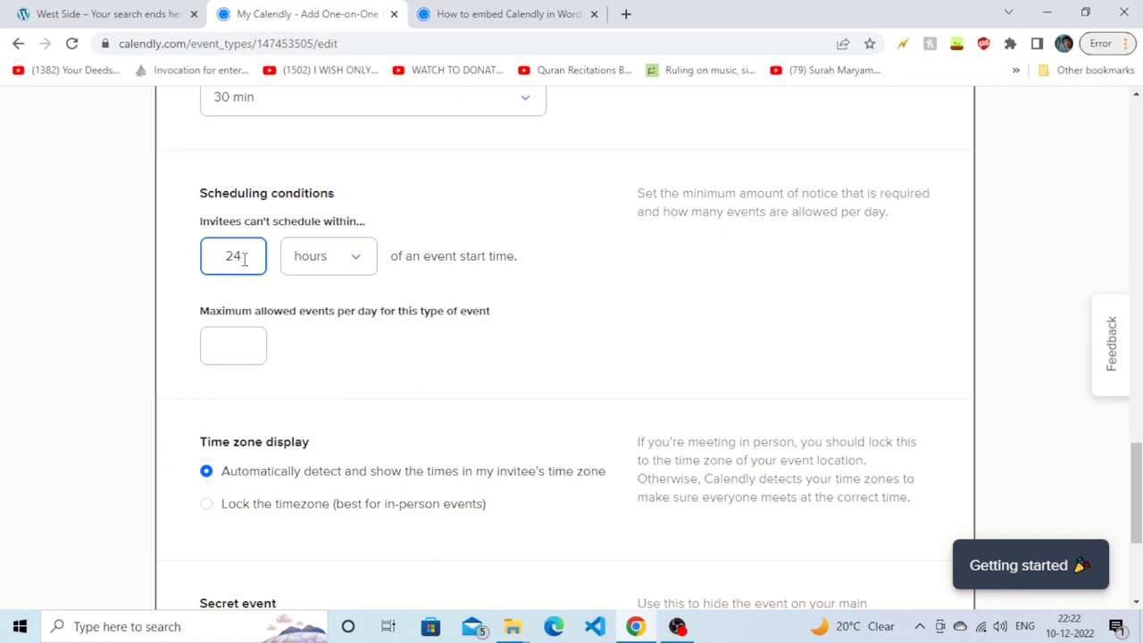
- Review the daily event limit, time zone display and secret event options, and save the availability settings
{"action": "left_click", "coordinate": [230, 350]}
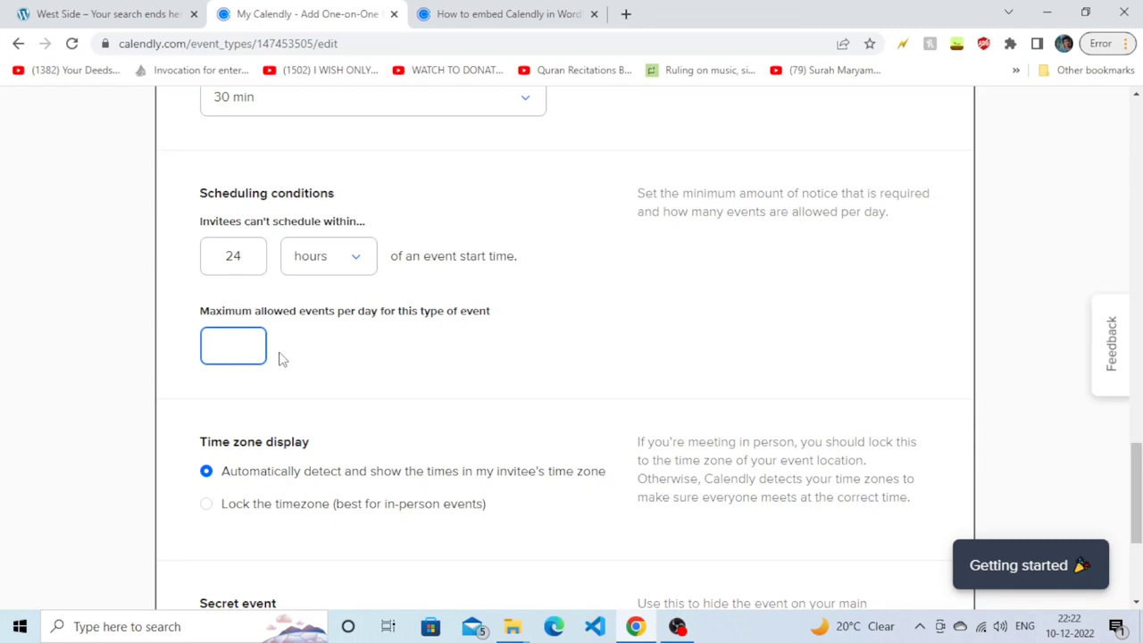
{"action": "left_click", "coordinate": [534, 395]}
{"action": "scroll", "coordinate": [545, 395], "scroll_direction": "down", "scroll_amount": 2}
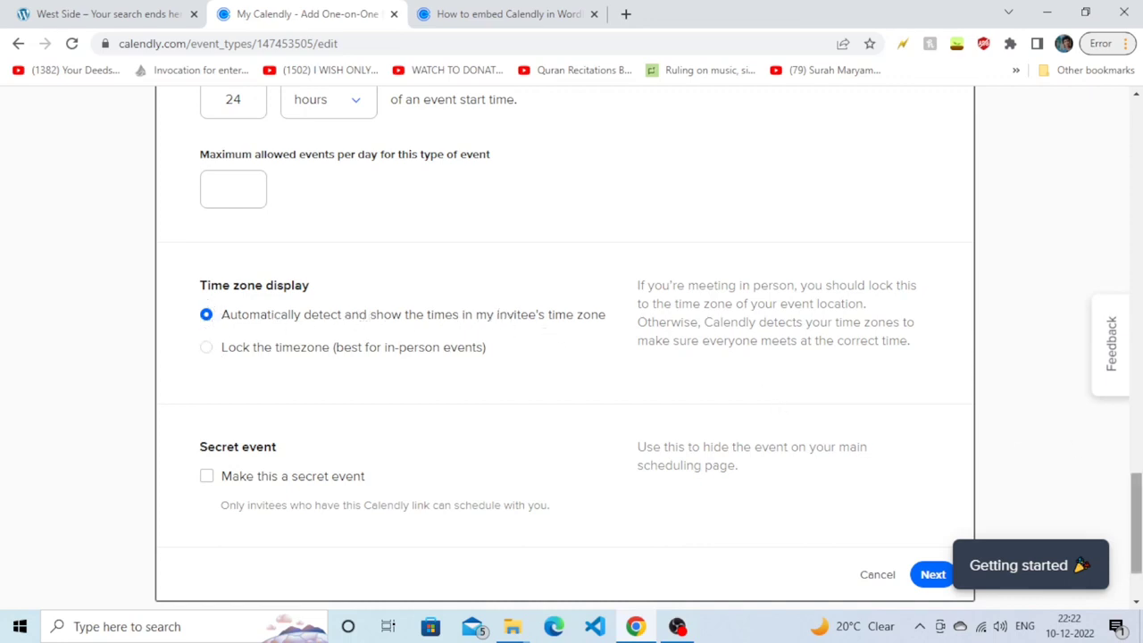
{"action": "scroll", "coordinate": [669, 452], "scroll_direction": "down", "scroll_amount": 1}
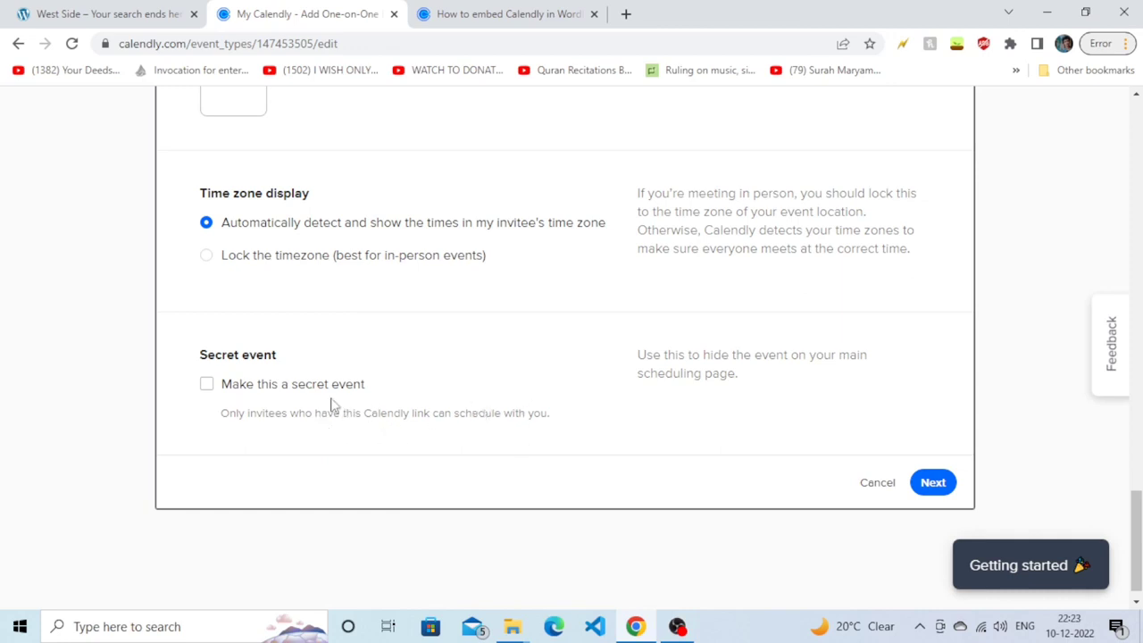
{"action": "left_click", "coordinate": [934, 482]}
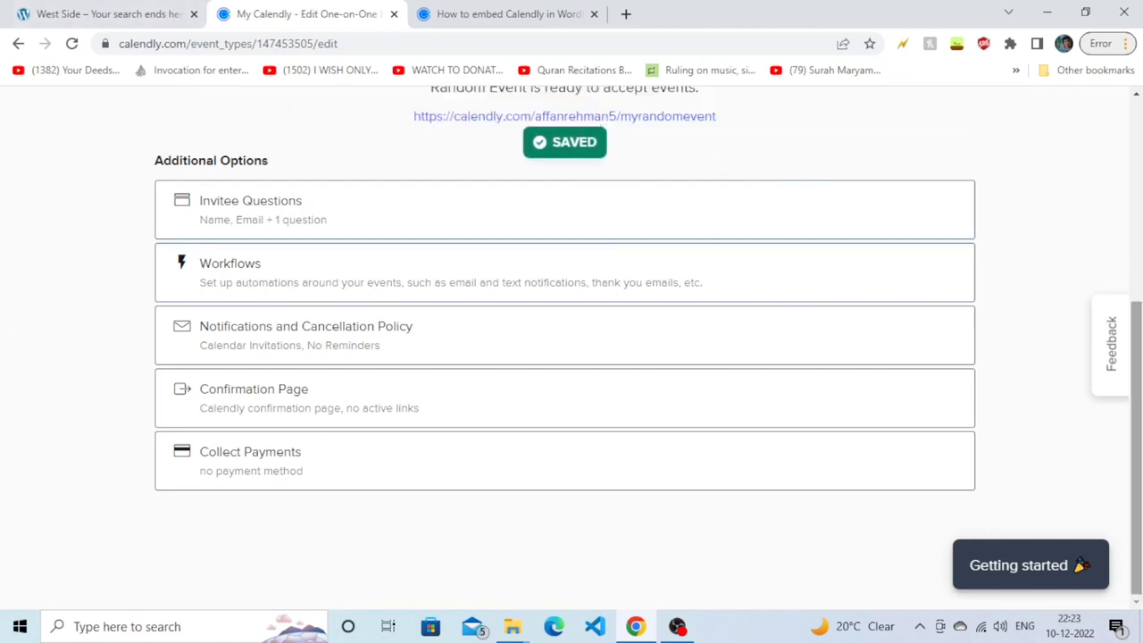
- Open the event's invitee questions, review the name, email and meeting preparation fields, and save and close them
{"action": "left_click_drag", "start_coordinate": [1135, 406], "coordinate": [1127, 300]}
{"action": "scroll", "coordinate": [1127, 304], "scroll_direction": "down", "scroll_amount": 1}
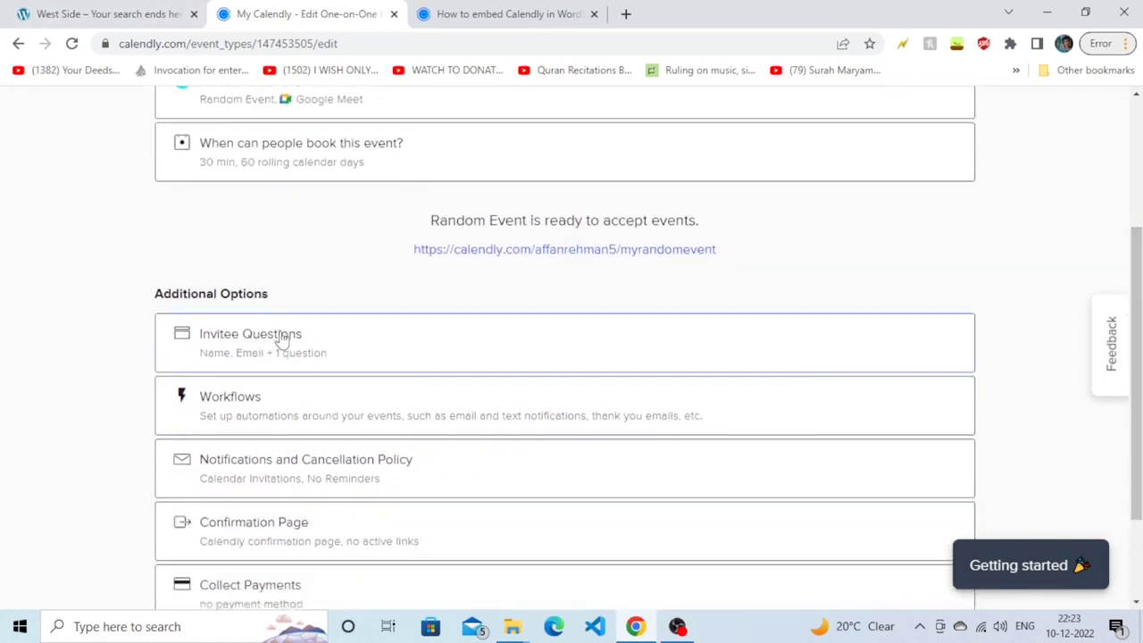
{"action": "left_click", "coordinate": [295, 357]}
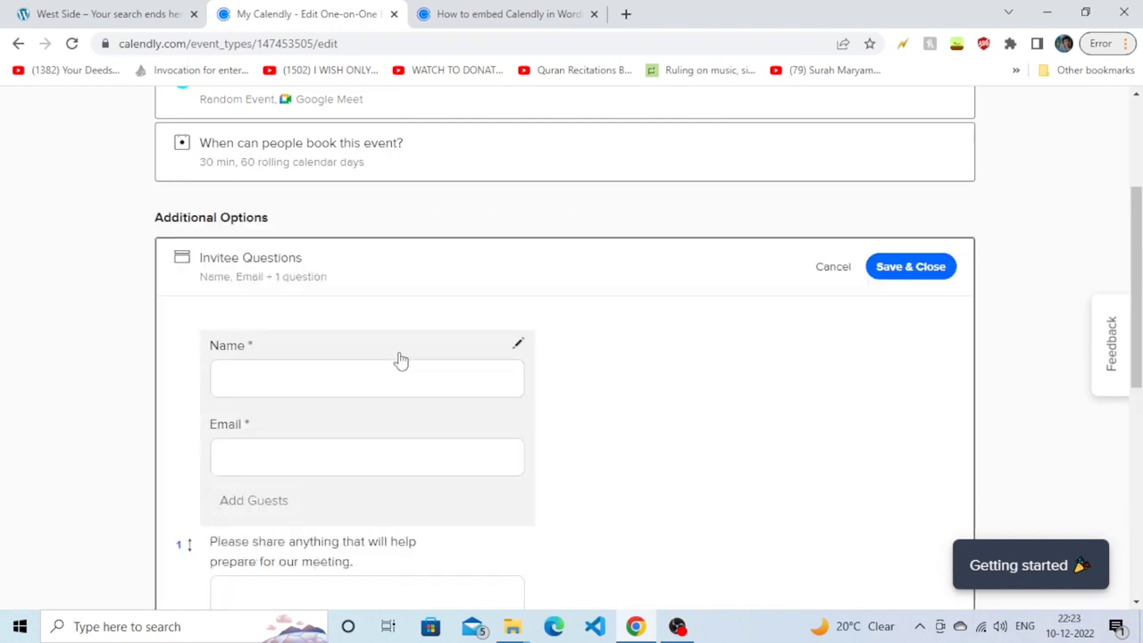
{"action": "left_click_drag", "start_coordinate": [1139, 308], "coordinate": [1139, 355]}
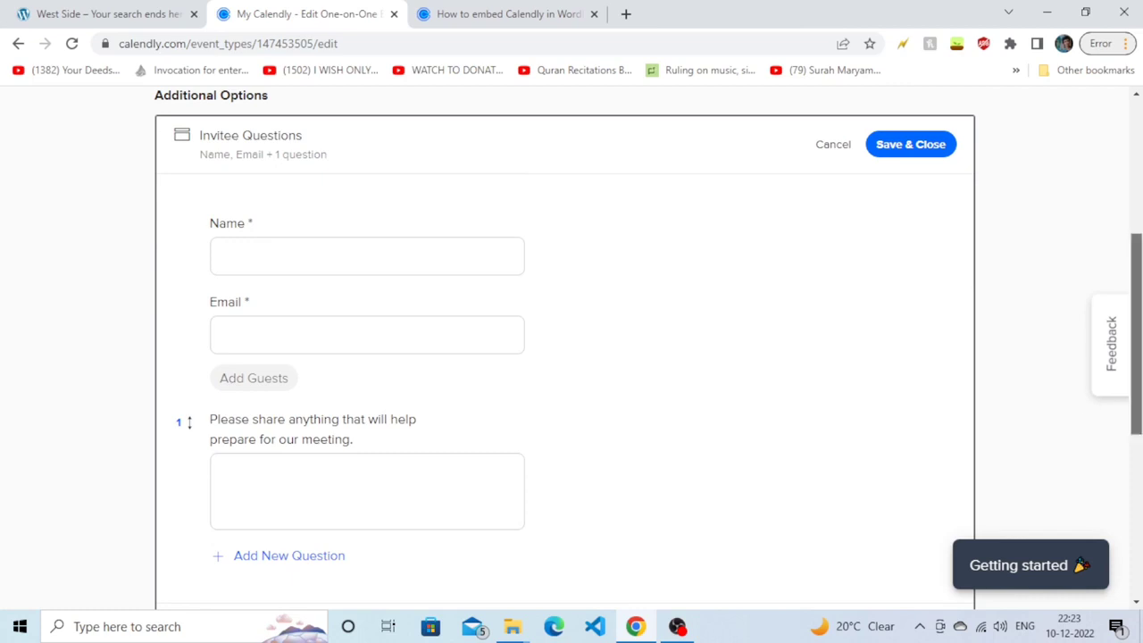
{"action": "left_click_drag", "start_coordinate": [1139, 339], "coordinate": [1139, 422]}
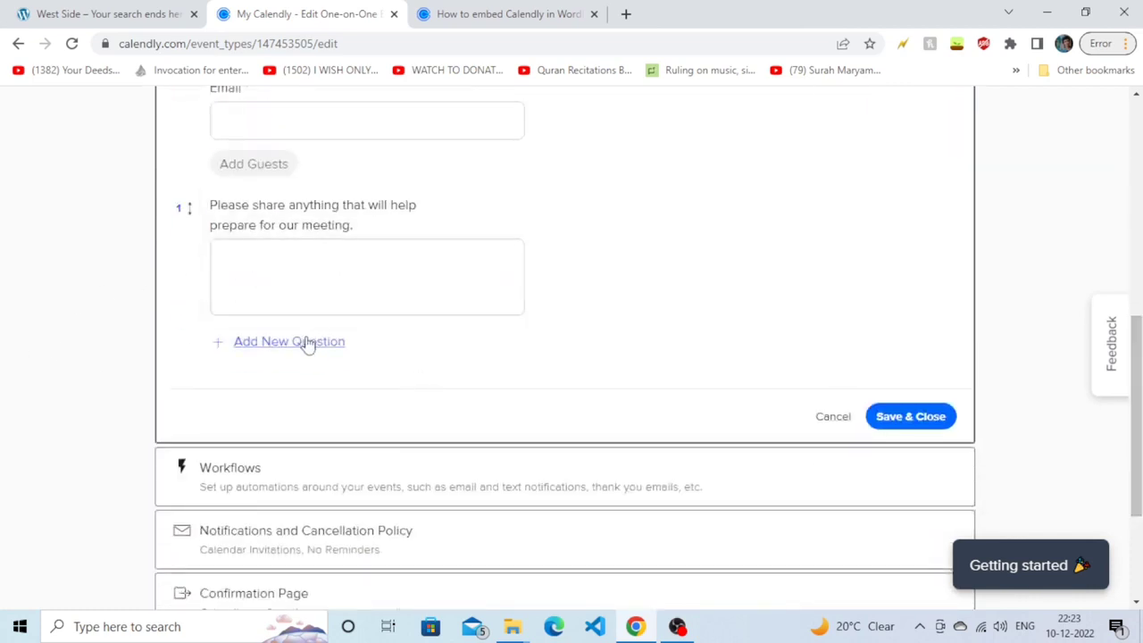
{"action": "left_click", "coordinate": [948, 420]}
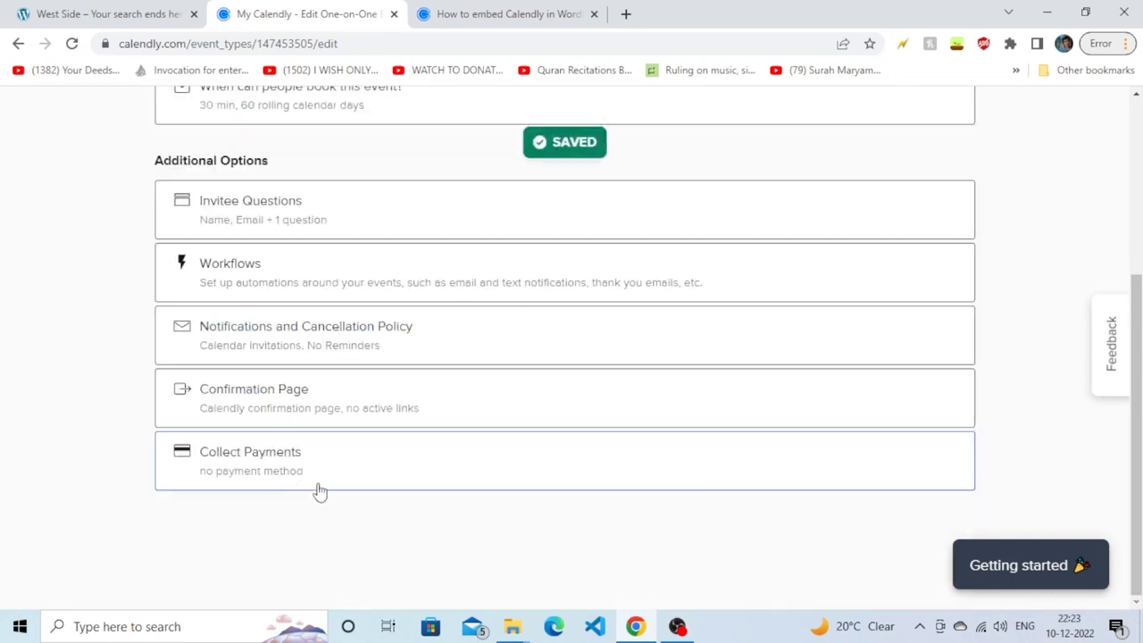
- Open the Random Event's workflows and start adding a new workflow
{"action": "left_click", "coordinate": [270, 282]}
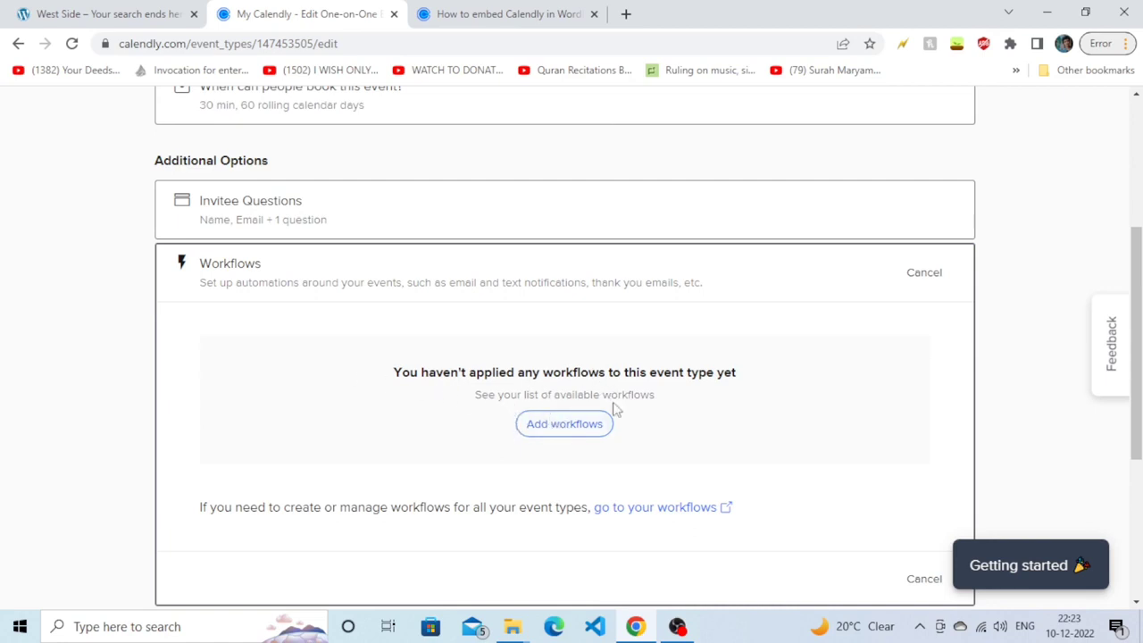
{"action": "left_click", "coordinate": [570, 431]}
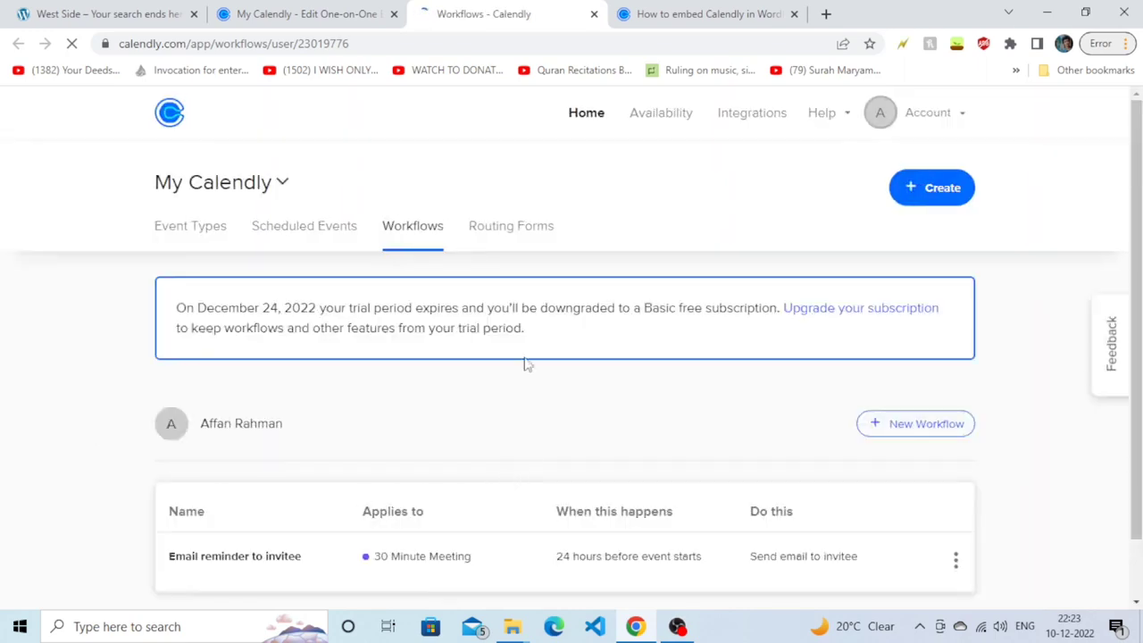
{"action": "scroll", "coordinate": [673, 402], "scroll_direction": "down", "scroll_amount": 1}
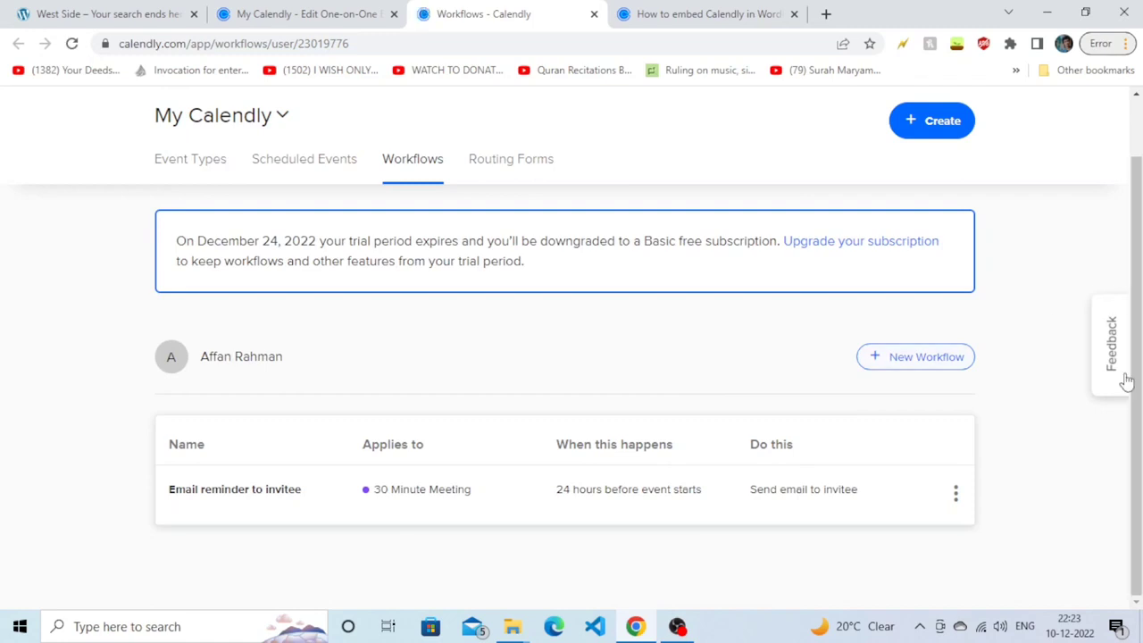
{"action": "left_click", "coordinate": [875, 366]}
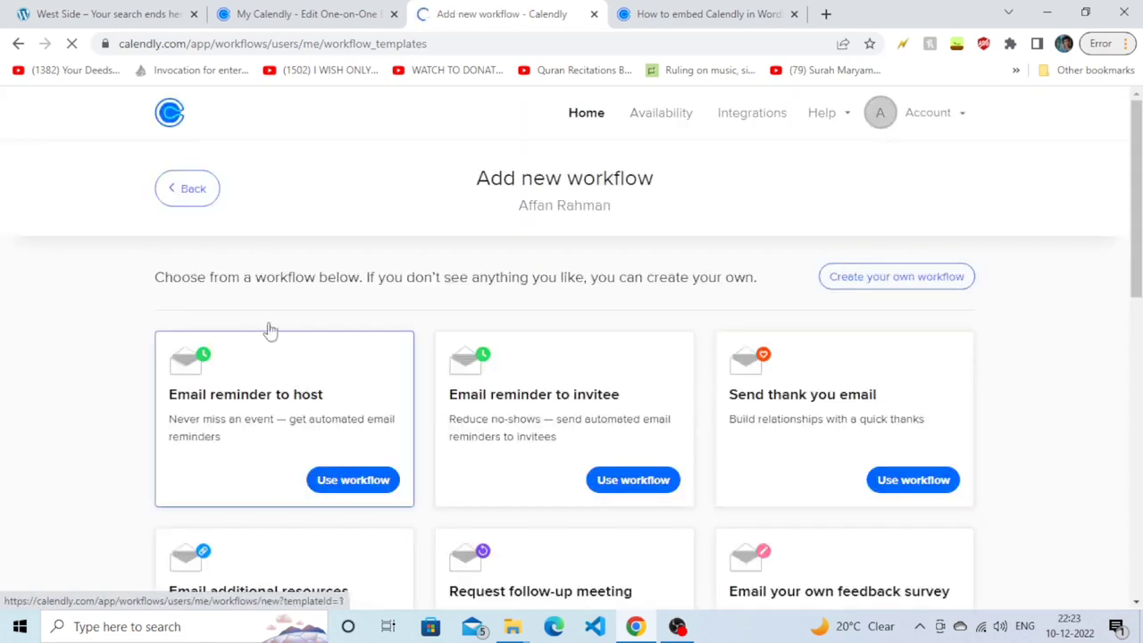
- Look through the workflow templates and use the Email reminder to host template
{"action": "scroll", "coordinate": [679, 308], "scroll_direction": "down", "scroll_amount": 2}
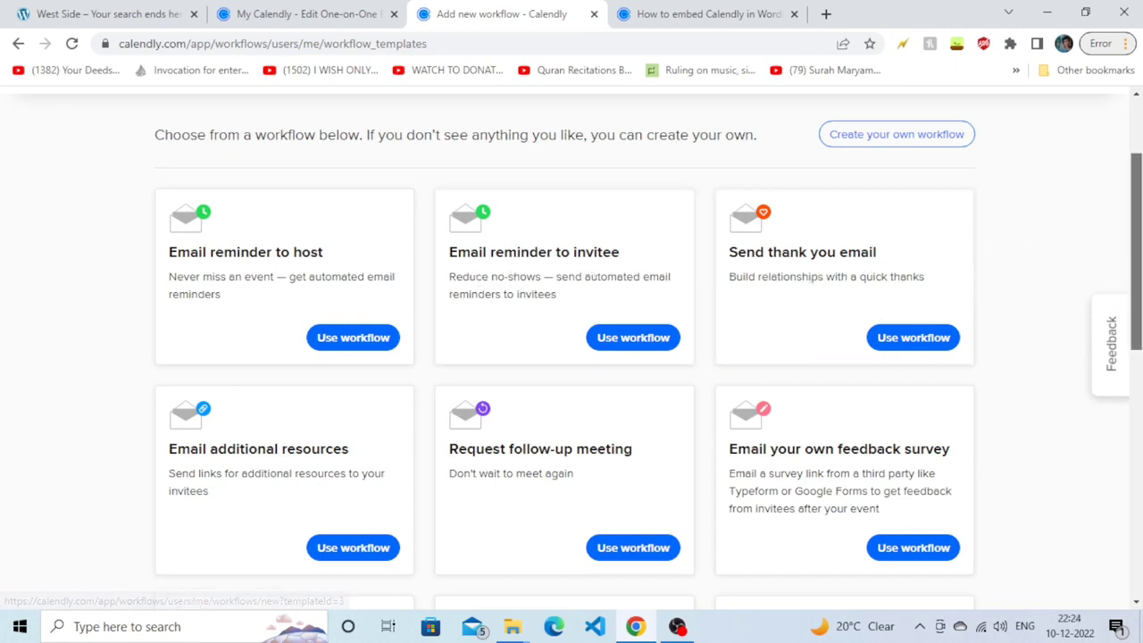
{"action": "scroll", "coordinate": [870, 360], "scroll_direction": "down", "scroll_amount": 1}
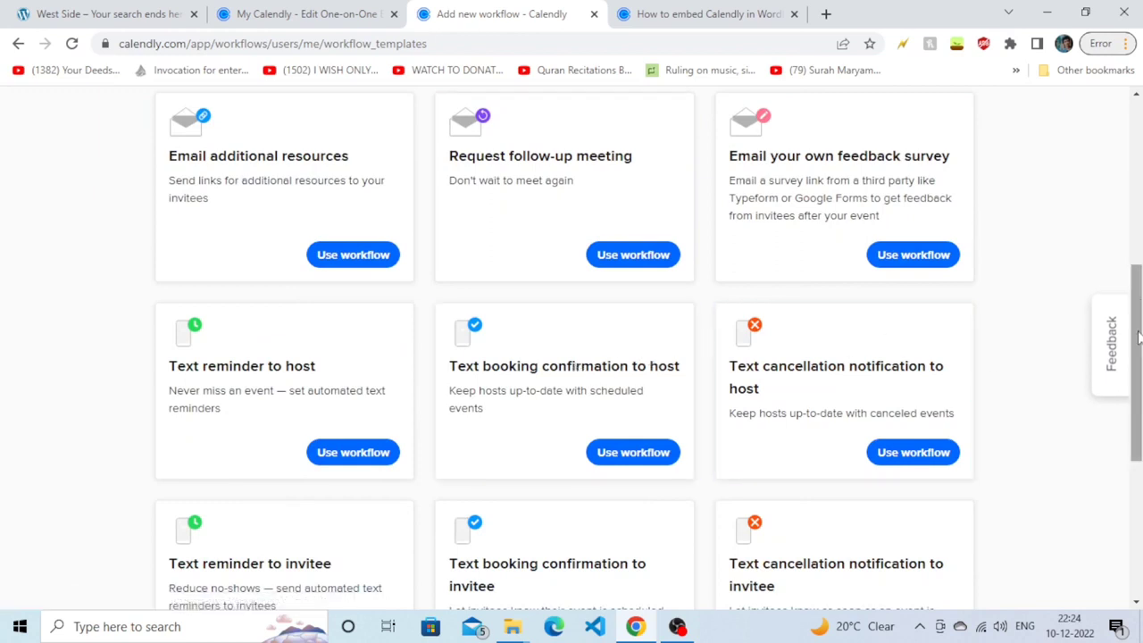
{"action": "left_click_drag", "start_coordinate": [1137, 335], "coordinate": [1138, 423]}
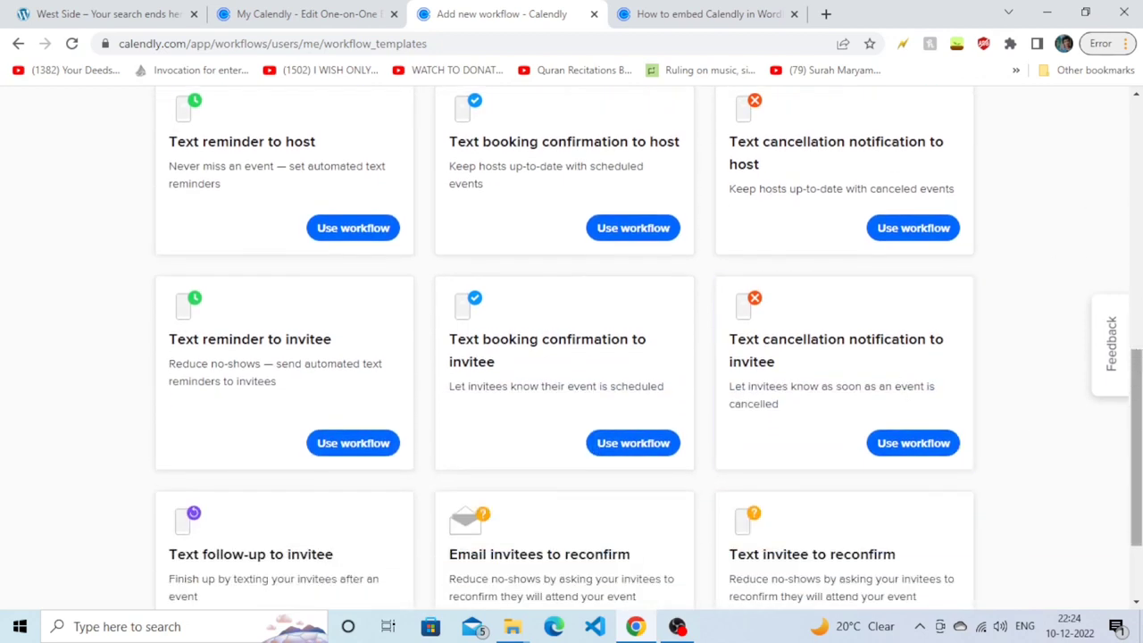
{"action": "left_click_drag", "start_coordinate": [1137, 413], "coordinate": [1138, 462]}
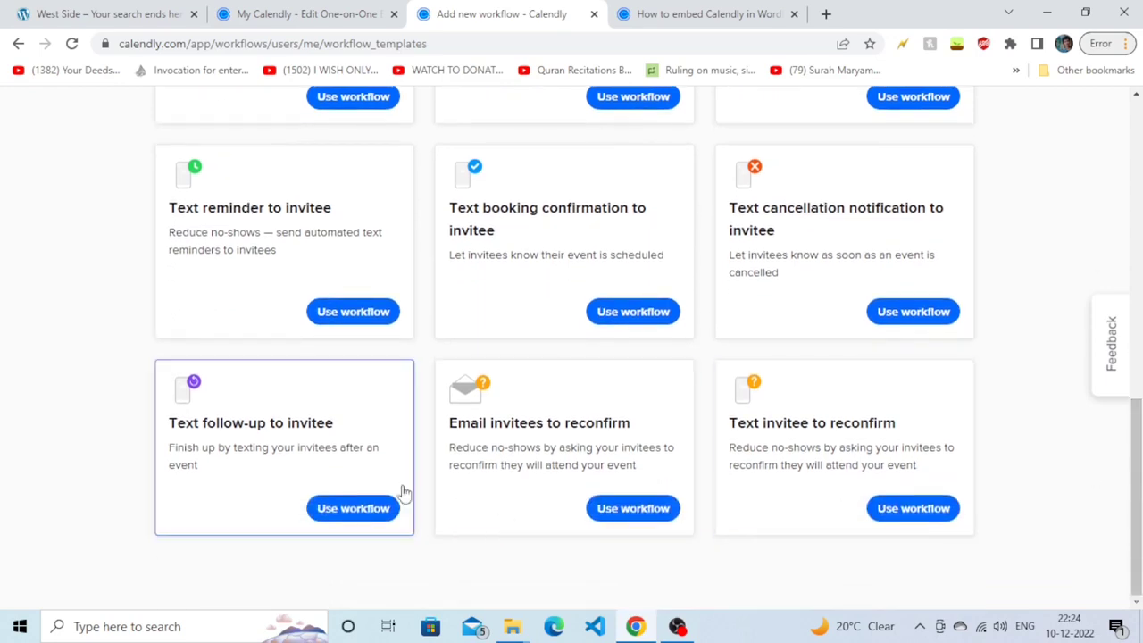
{"action": "scroll", "coordinate": [850, 250], "scroll_direction": "up", "scroll_amount": 7}
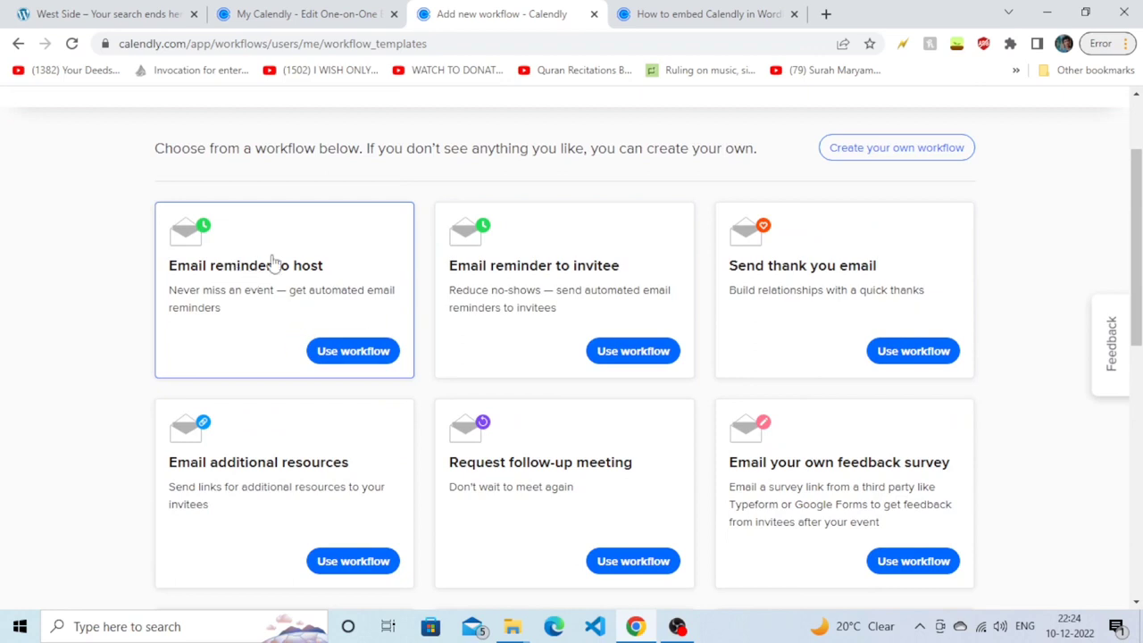
{"action": "left_click", "coordinate": [264, 306]}
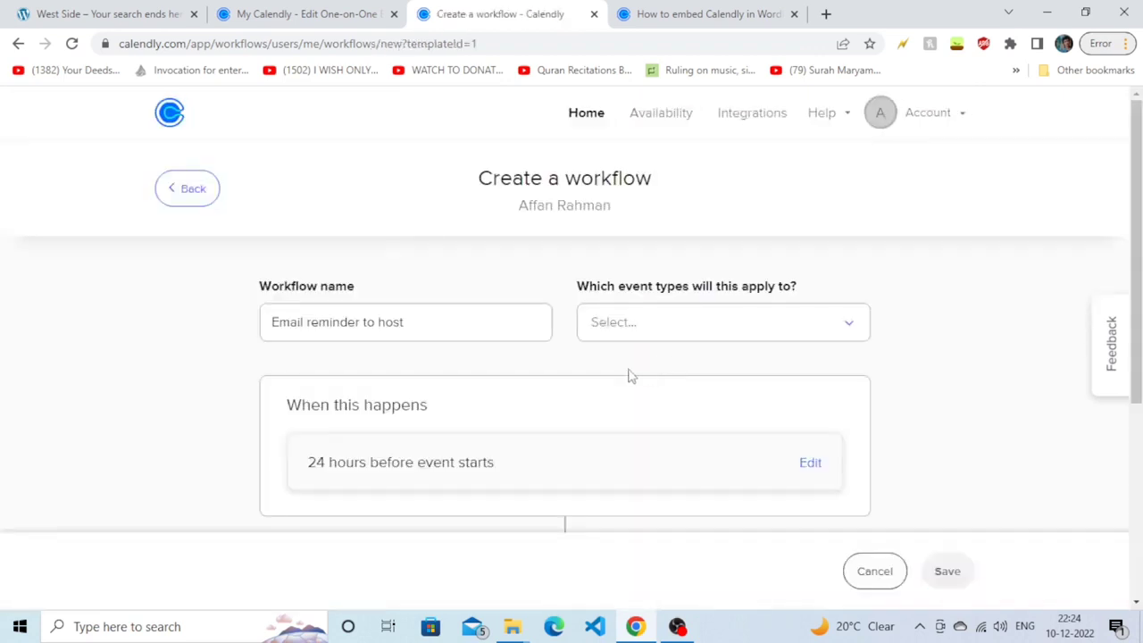
- Keep the workflow name Email reminder to host and apply the workflow to the Random Event event type
{"action": "left_click_drag", "start_coordinate": [435, 322], "coordinate": [283, 327]}
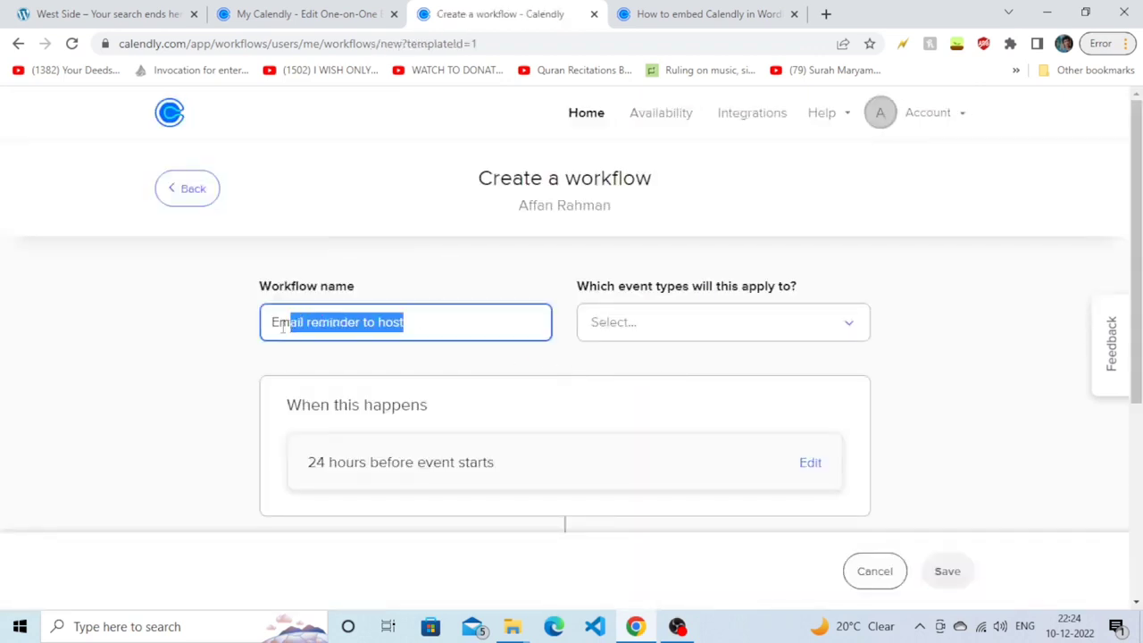
{"action": "left_click", "coordinate": [489, 325]}
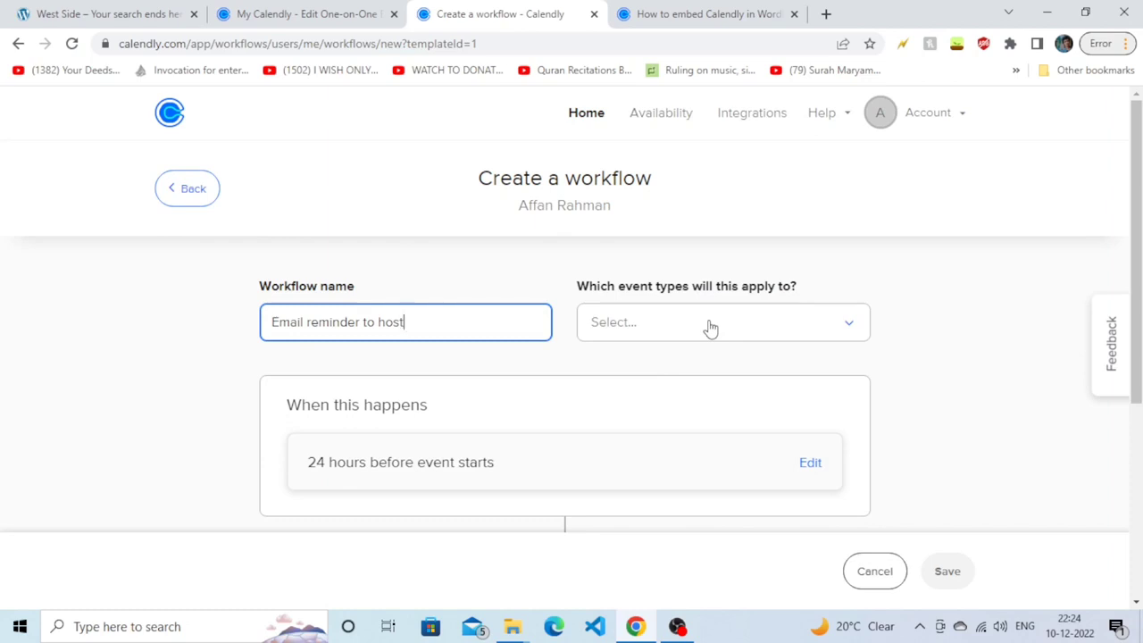
{"action": "left_click", "coordinate": [710, 327]}
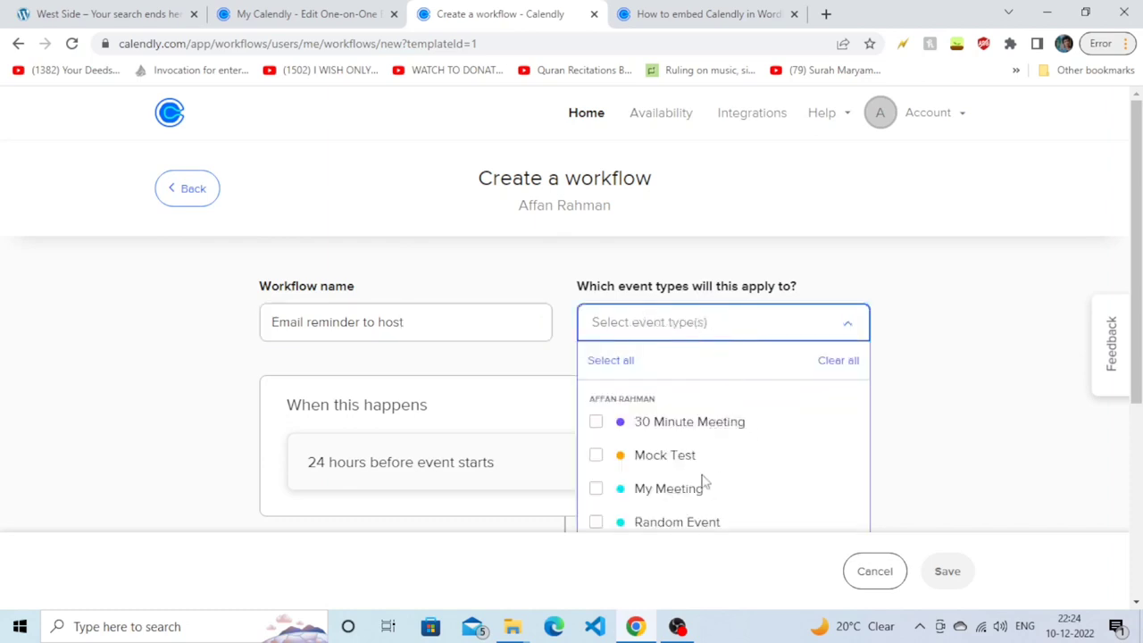
{"action": "left_click", "coordinate": [597, 521]}
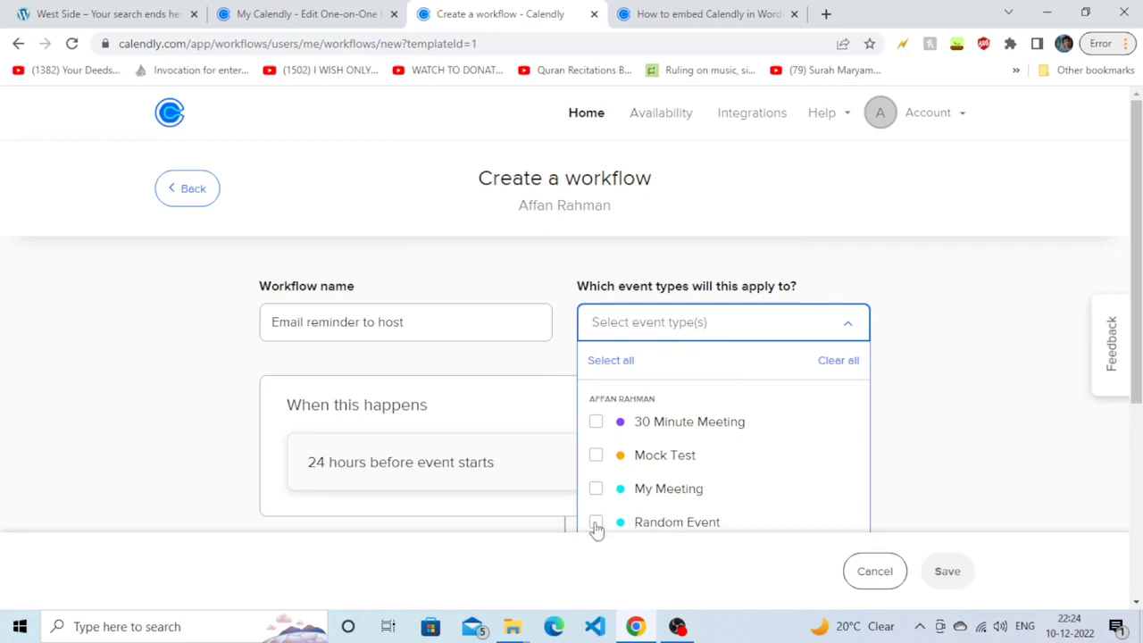
{"action": "left_click", "coordinate": [939, 413]}
{"action": "left_click", "coordinate": [654, 328]}
{"action": "left_click", "coordinate": [594, 523]}
{"action": "scroll", "coordinate": [625, 500], "scroll_direction": "down", "scroll_amount": 1}
{"action": "left_click", "coordinate": [778, 446]}
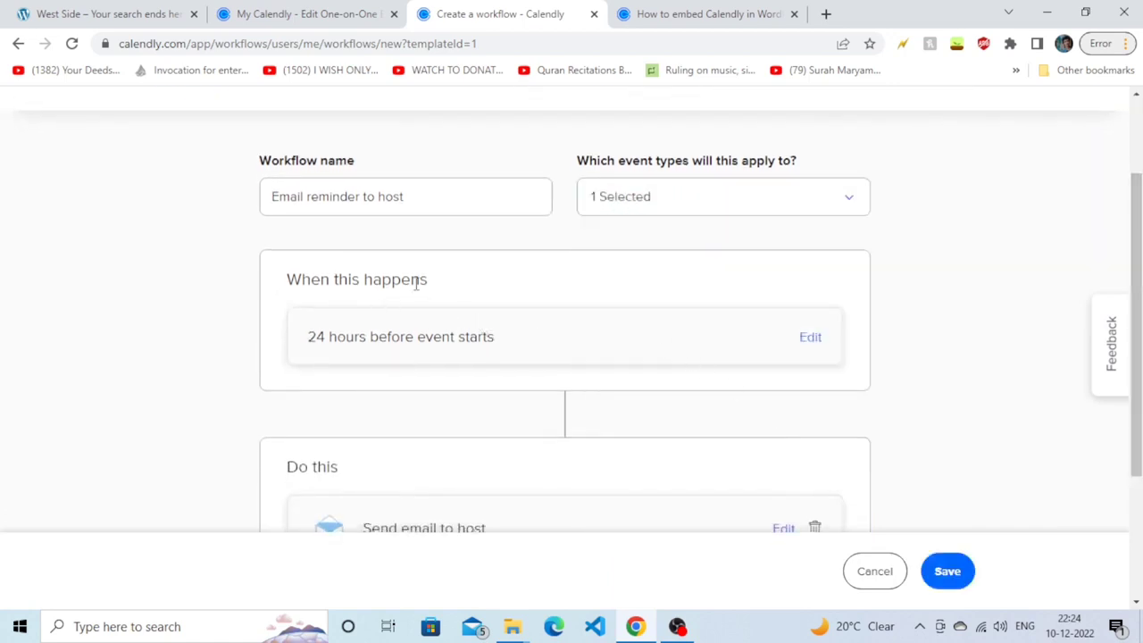
- Check the time units offered for the workflow's trigger and keep it at 24 hours before event starts
{"action": "left_click", "coordinate": [813, 342]}
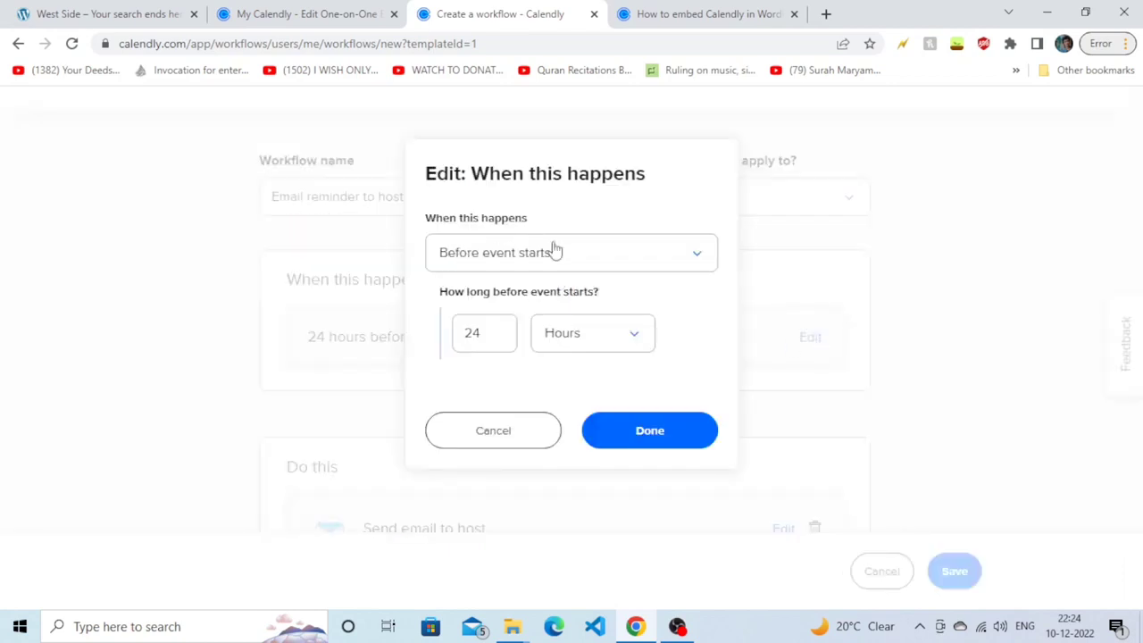
{"action": "left_click", "coordinate": [599, 337]}
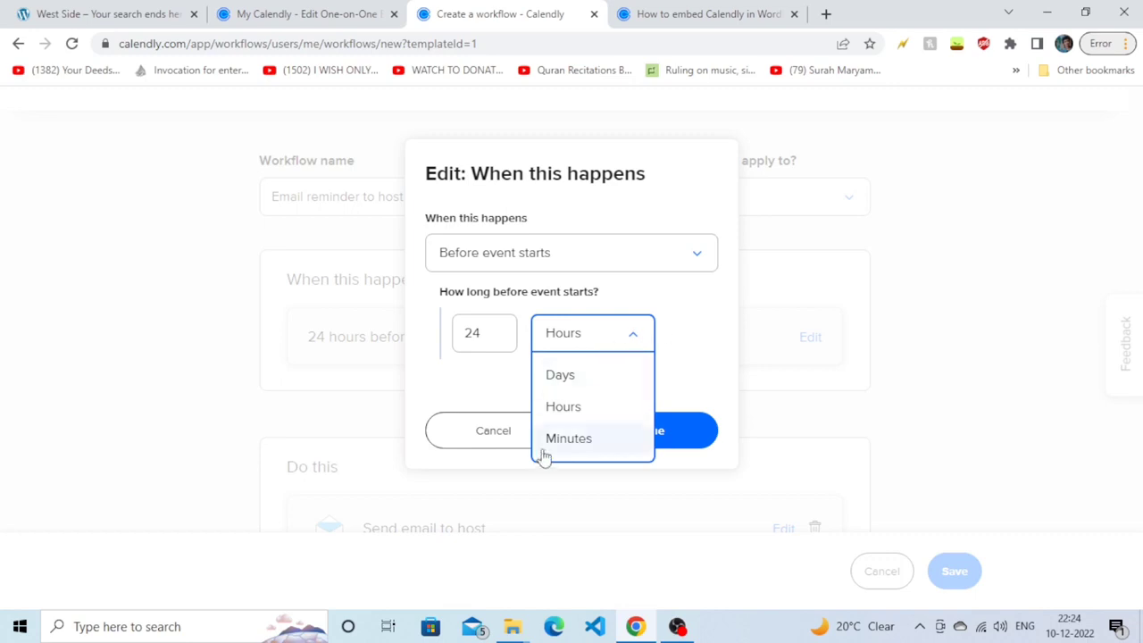
{"action": "left_click", "coordinate": [654, 350]}
{"action": "left_click", "coordinate": [653, 437]}
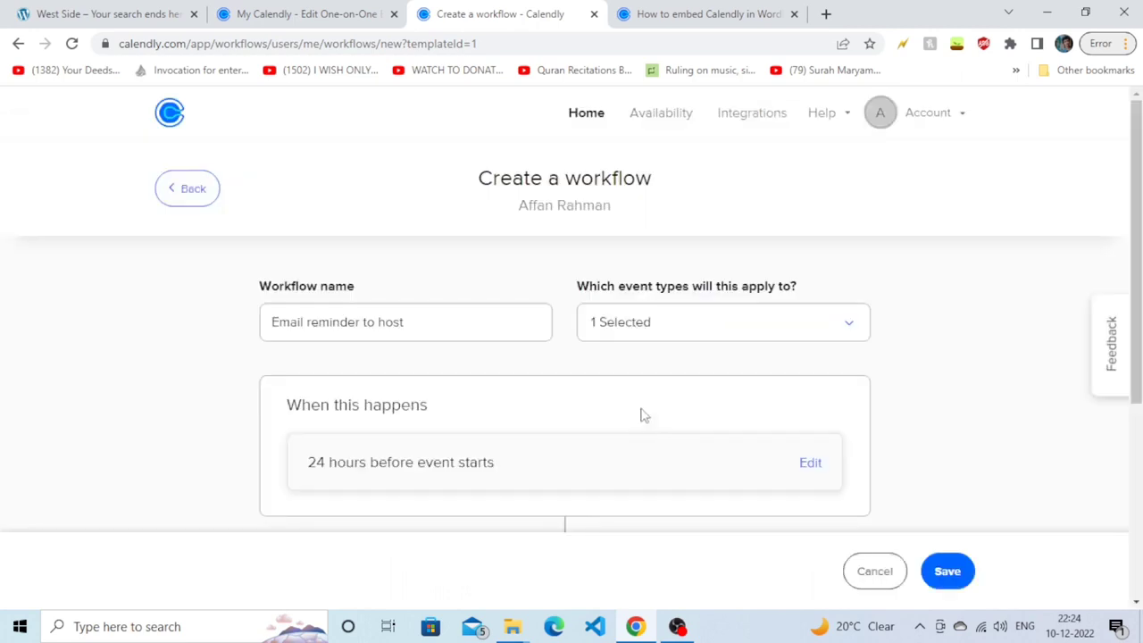
- Review the workflow's Send email to host action and save the workflow
{"action": "scroll", "coordinate": [818, 429], "scroll_direction": "down", "scroll_amount": 3}
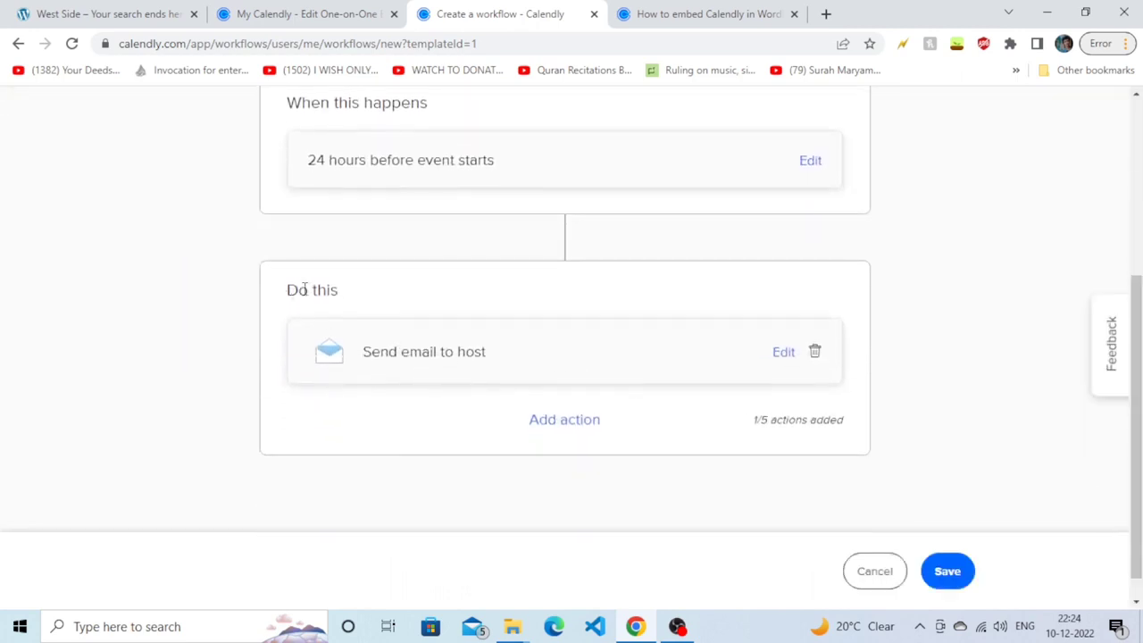
{"action": "left_click_drag", "start_coordinate": [307, 289], "coordinate": [464, 323]}
{"action": "left_click", "coordinate": [511, 416]}
{"action": "scroll", "coordinate": [516, 416], "scroll_direction": "down", "scroll_amount": 1}
{"action": "left_click", "coordinate": [968, 576]}
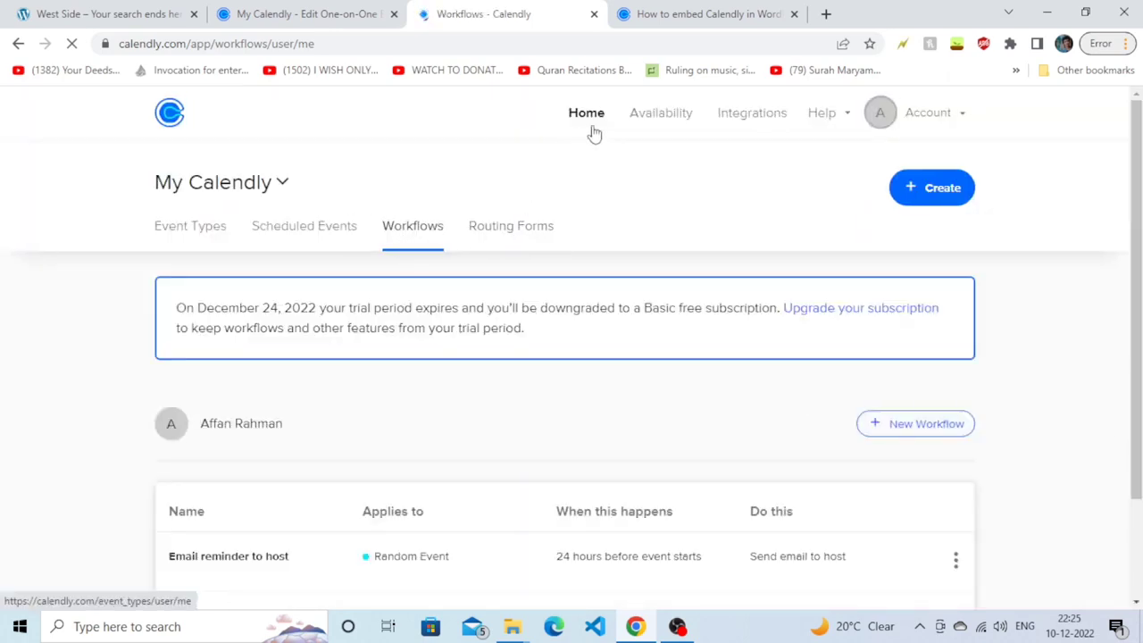
- Open the availability settings and make Monday available in the Working hours schedule
{"action": "left_click", "coordinate": [667, 124]}
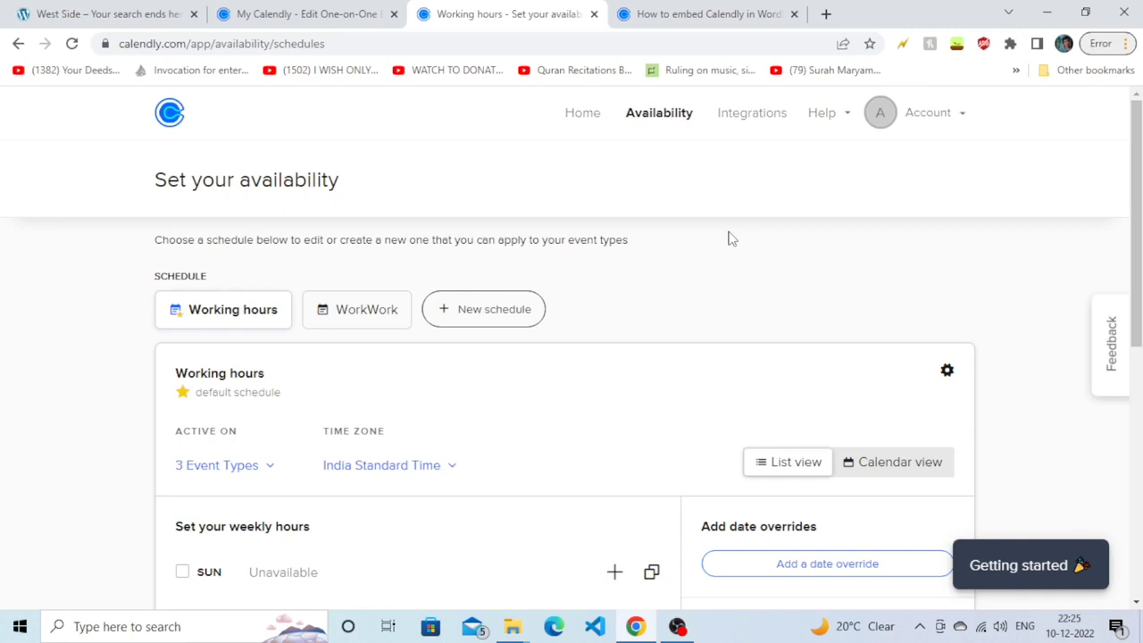
{"action": "scroll", "coordinate": [1135, 223], "scroll_direction": "down", "scroll_amount": 2}
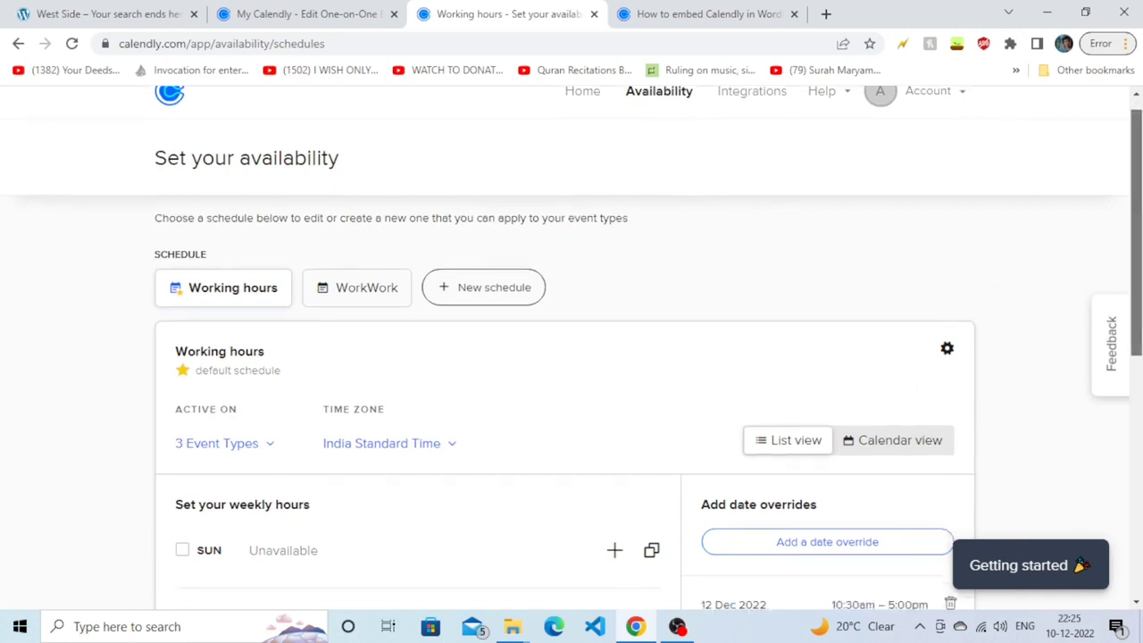
{"action": "scroll", "coordinate": [571, 357], "scroll_direction": "down", "scroll_amount": 2}
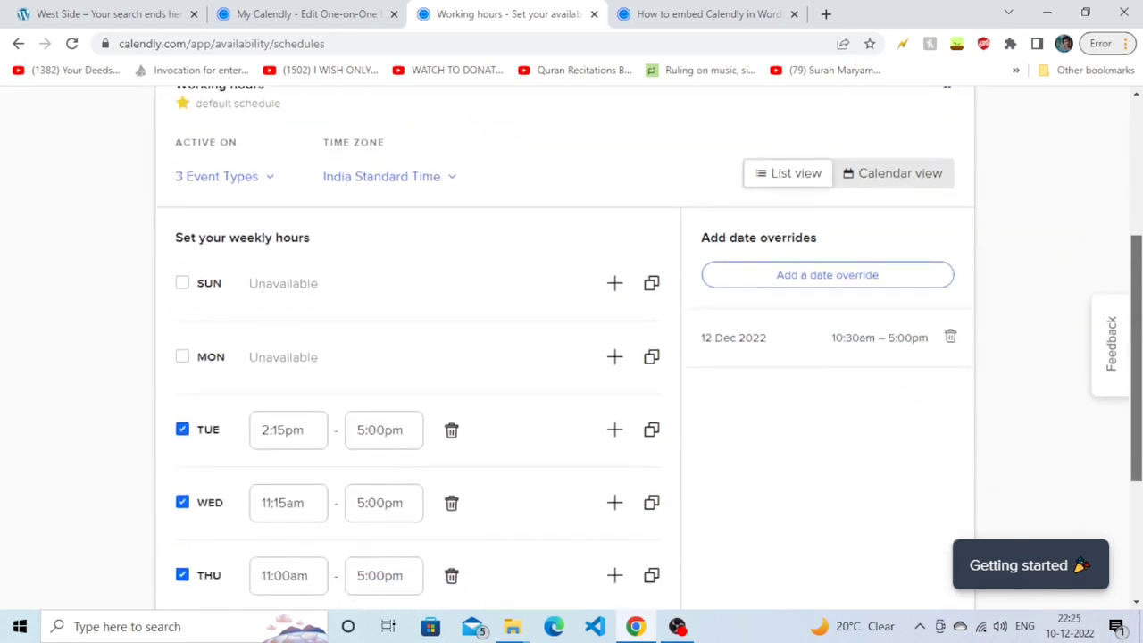
{"action": "scroll", "coordinate": [225, 434], "scroll_direction": "down", "scroll_amount": 1}
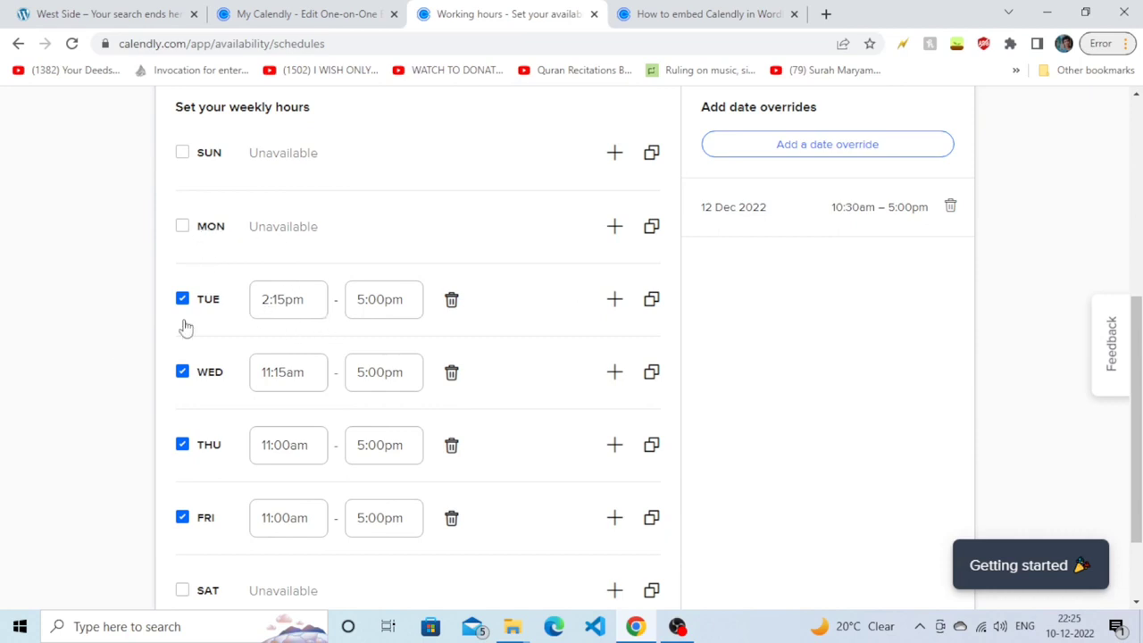
{"action": "left_click", "coordinate": [185, 231]}
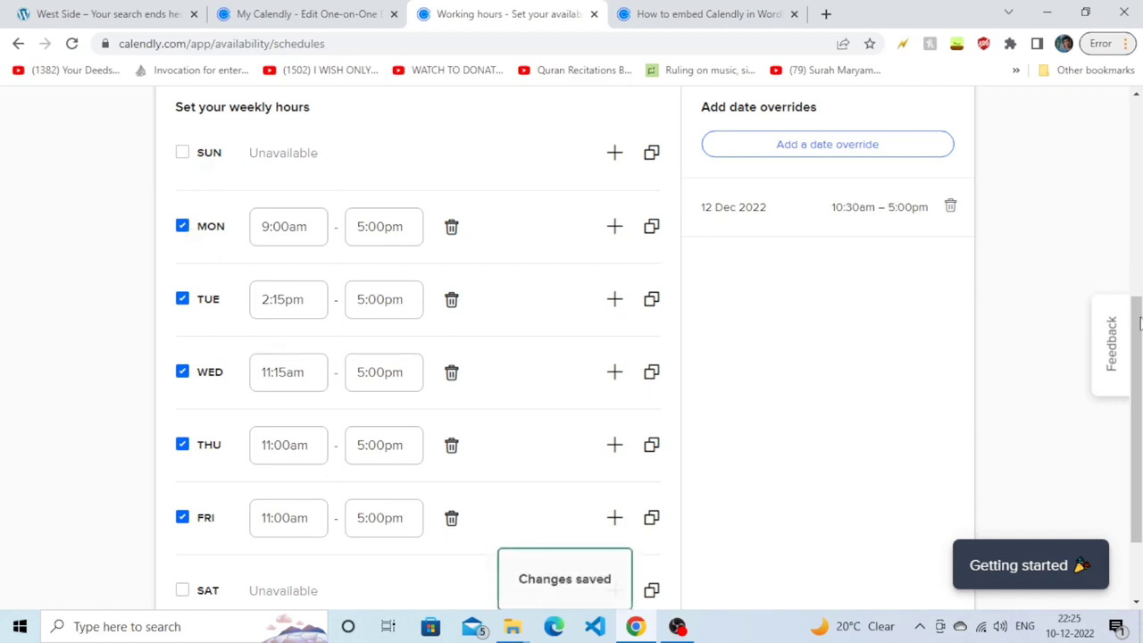
- Toggle Sunday's availability on and back off in the weekly hours
{"action": "scroll", "coordinate": [259, 268], "scroll_direction": "up", "scroll_amount": 1}
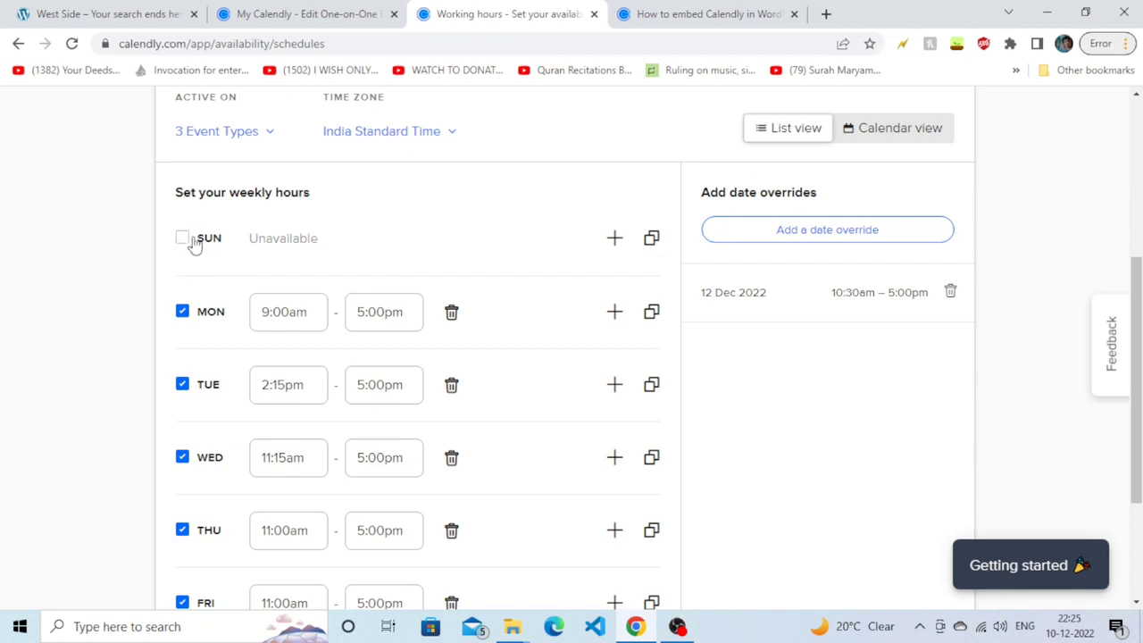
{"action": "left_click", "coordinate": [183, 239]}
{"action": "left_click", "coordinate": [183, 239]}
{"action": "left_click", "coordinate": [183, 239]}
{"action": "left_click", "coordinate": [183, 239]}
{"action": "left_click", "coordinate": [183, 239]}
{"action": "left_click", "coordinate": [185, 242]}
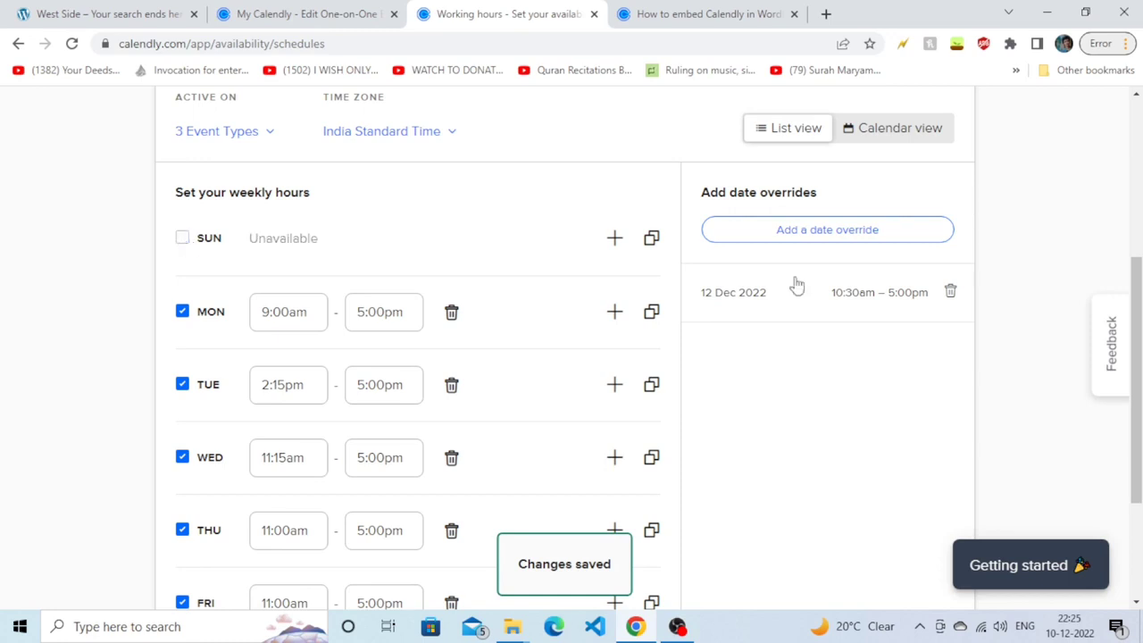
{"action": "left_click_drag", "start_coordinate": [1135, 313], "coordinate": [1135, 362]}
{"action": "left_click", "coordinate": [183, 133]}
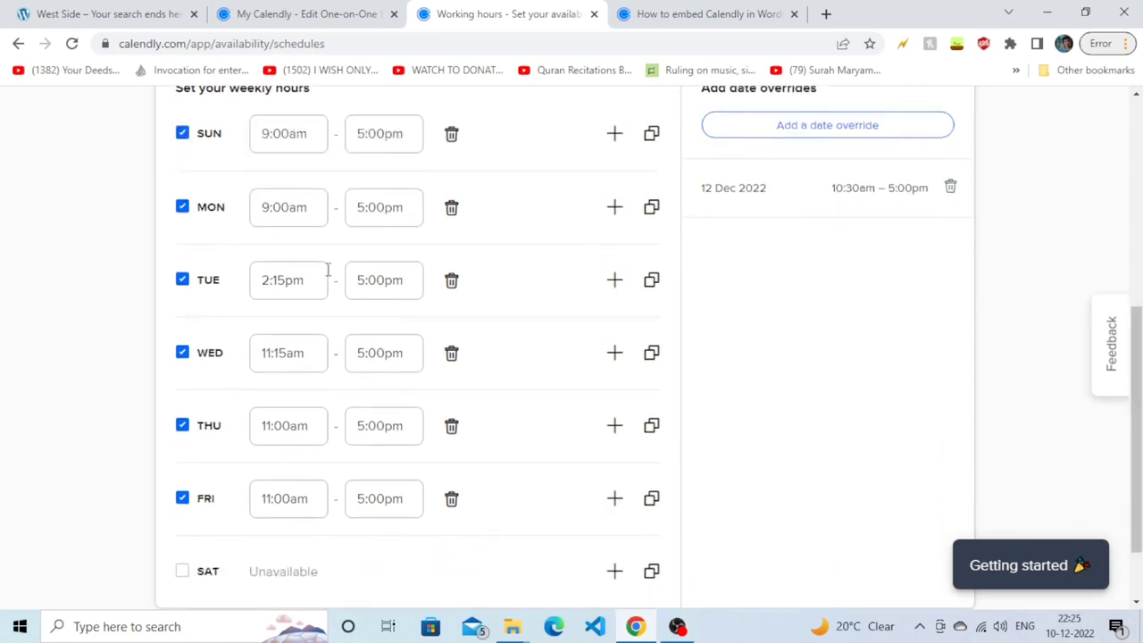
- Set Tuesday's start time to 2:00pm in the weekly hours
{"action": "left_click", "coordinate": [274, 280]}
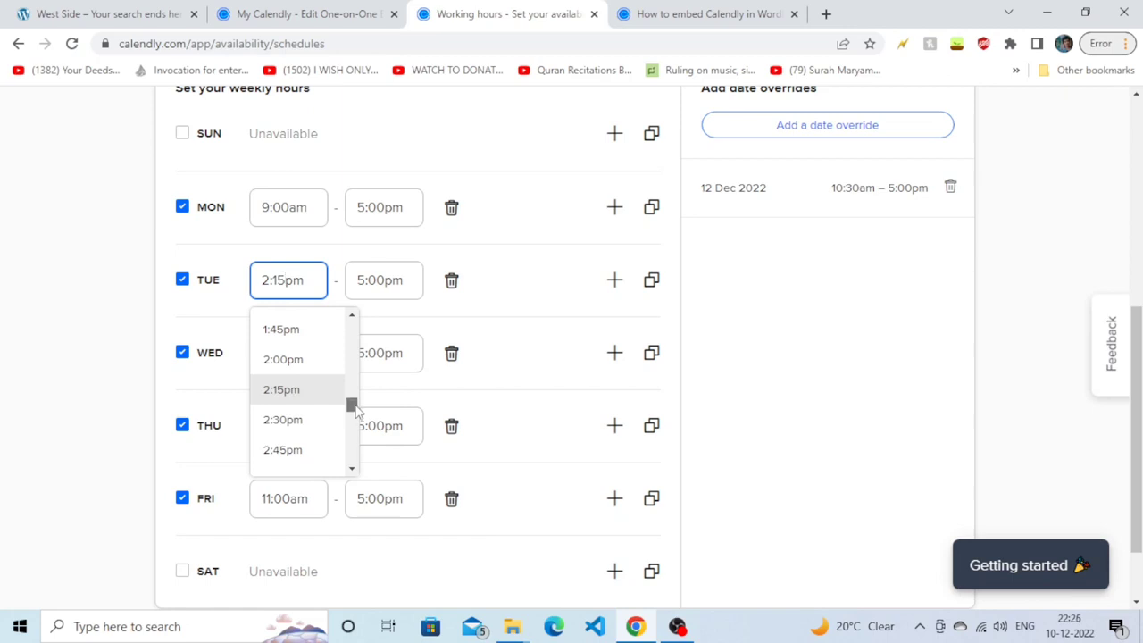
{"action": "scroll", "coordinate": [355, 409], "scroll_direction": "down", "scroll_amount": 1}
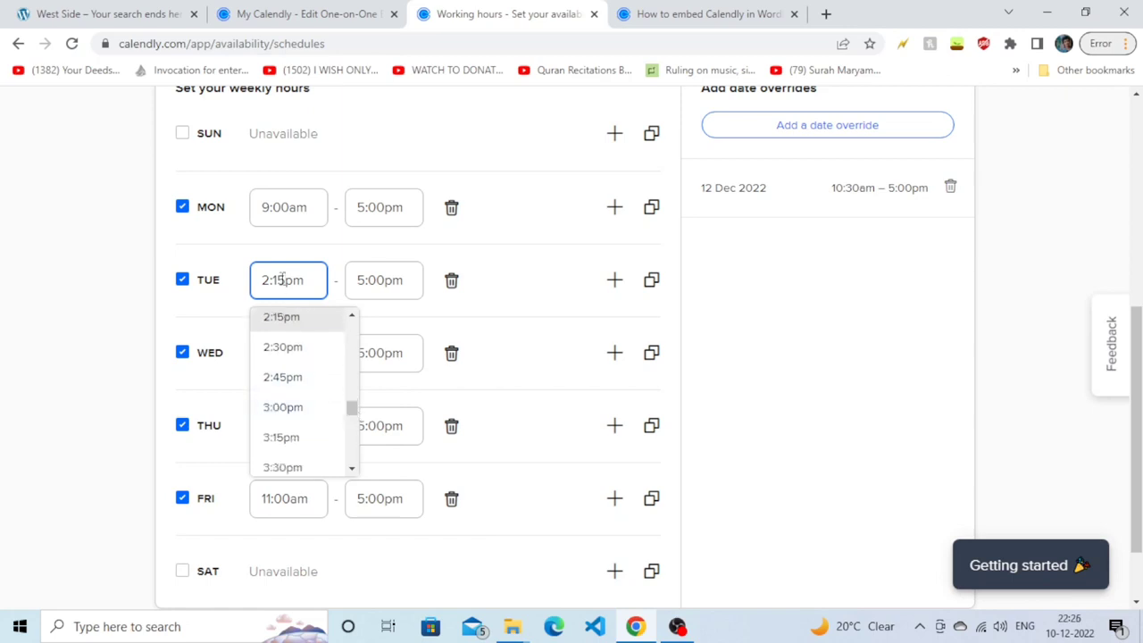
{"action": "key", "text": "BackSpace"}
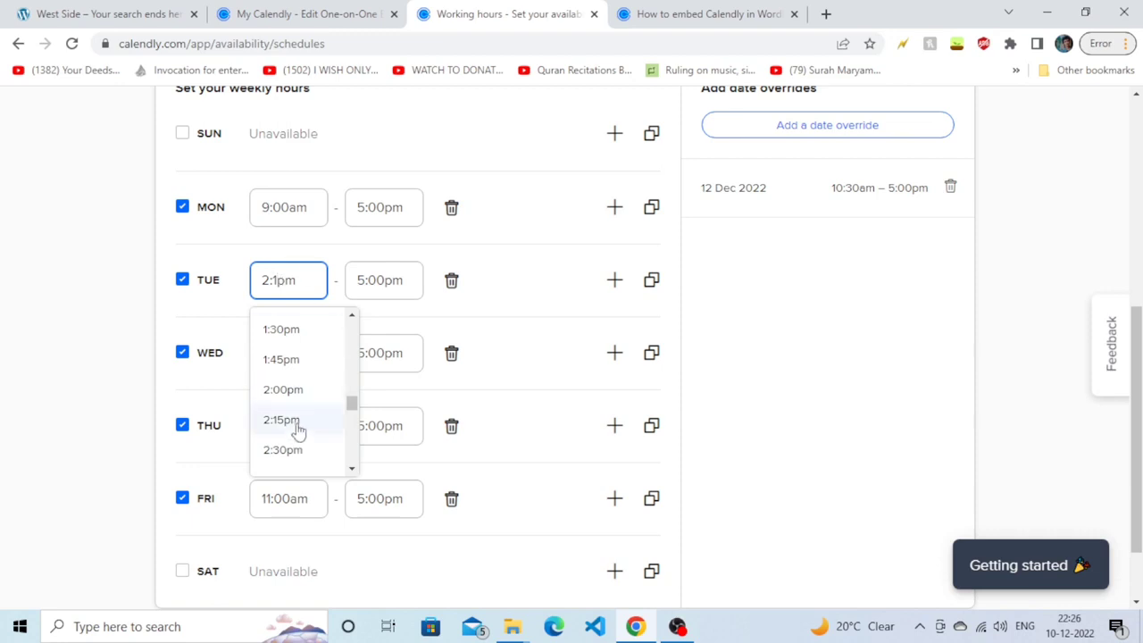
{"action": "left_click", "coordinate": [299, 391]}
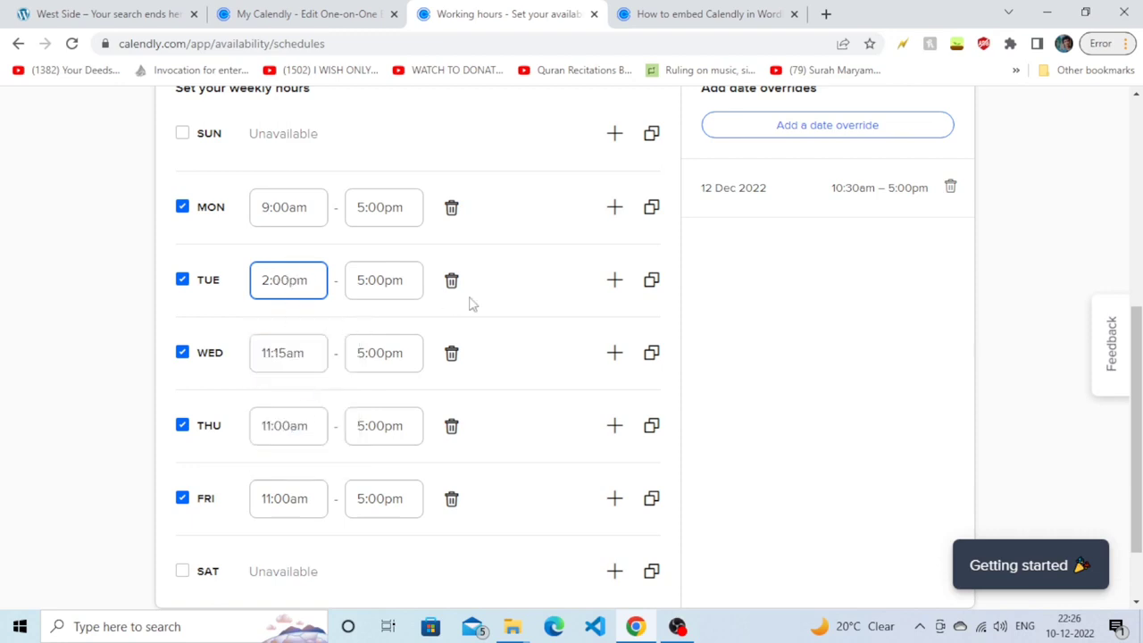
- Add a second Tuesday availability interval from 6:00pm to 7:00pm in the weekly hours
{"action": "left_click", "coordinate": [365, 280]}
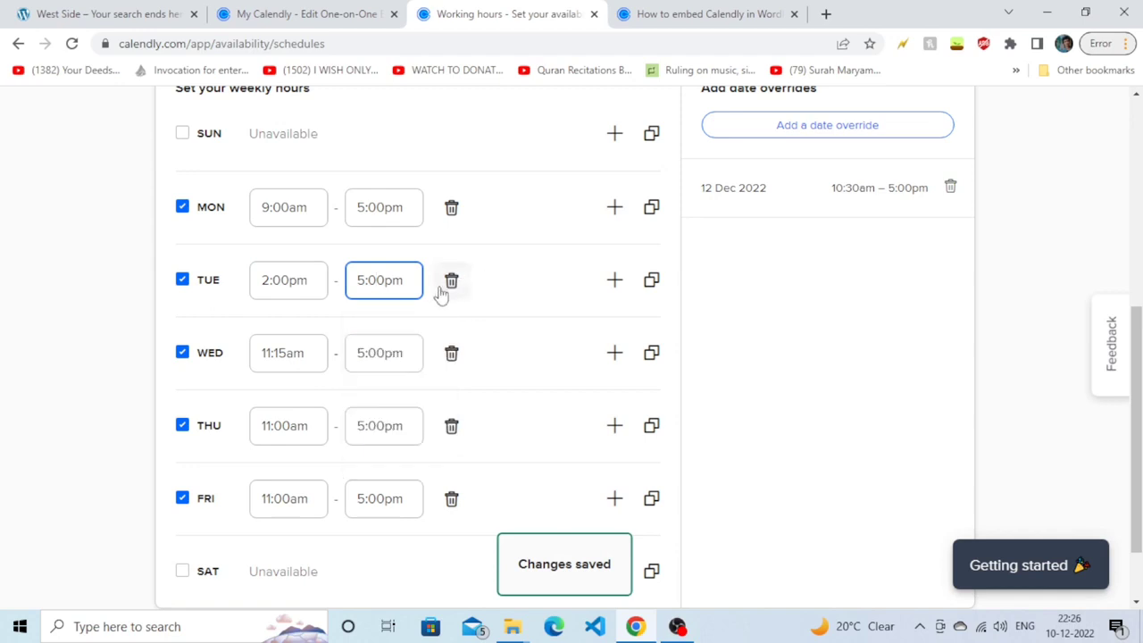
{"action": "left_click", "coordinate": [614, 281]}
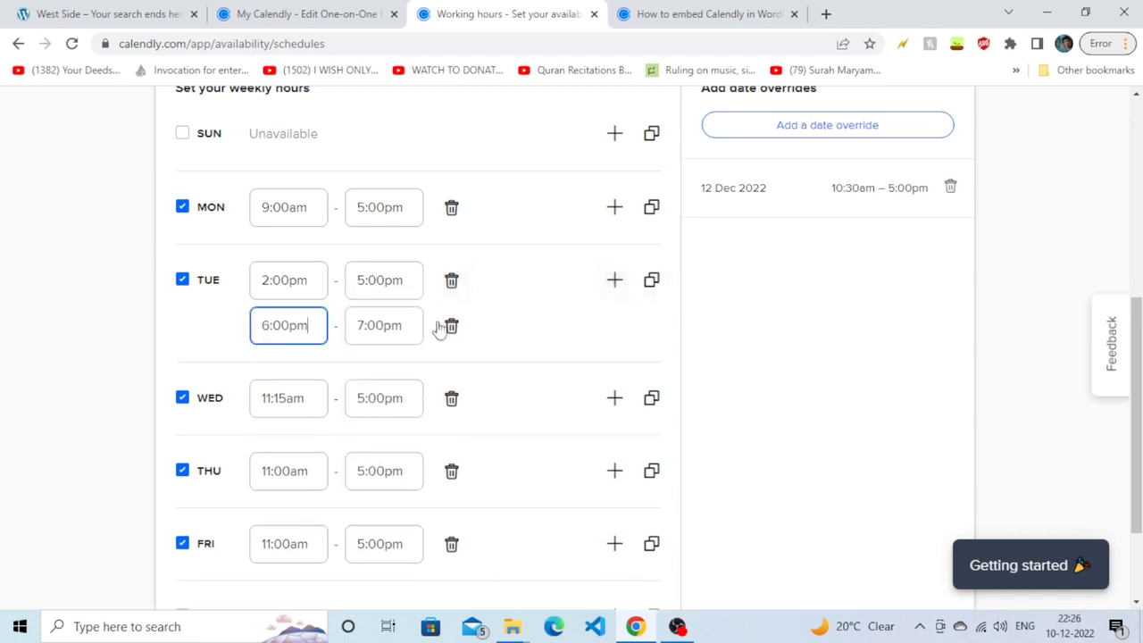
{"action": "left_click", "coordinate": [268, 327]}
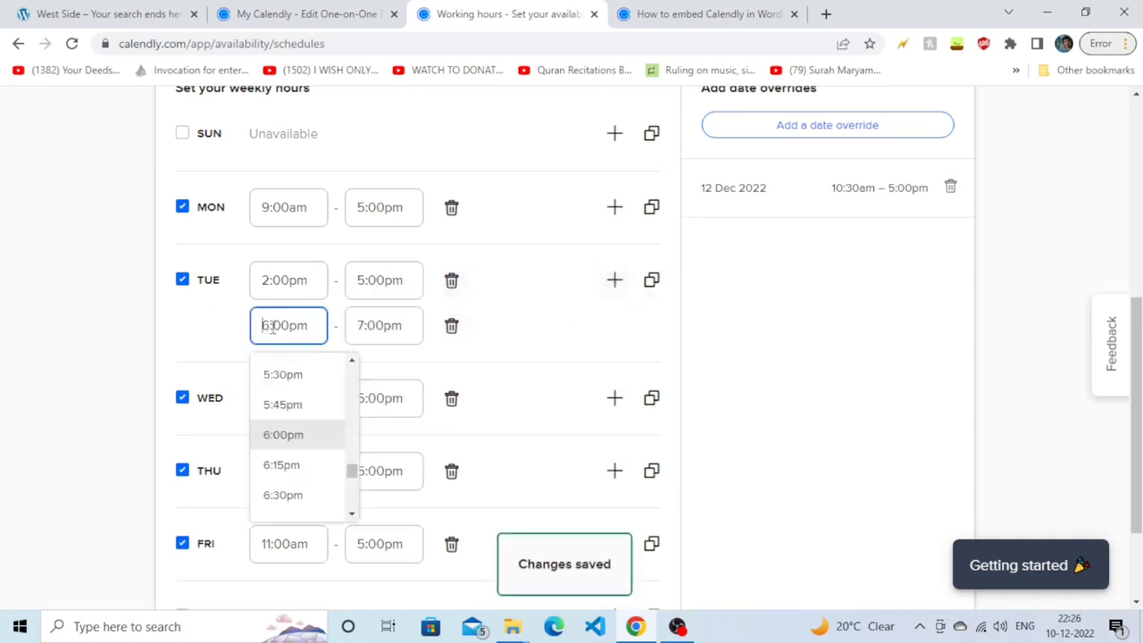
{"action": "left_click_drag", "start_coordinate": [1137, 358], "coordinate": [1138, 420]}
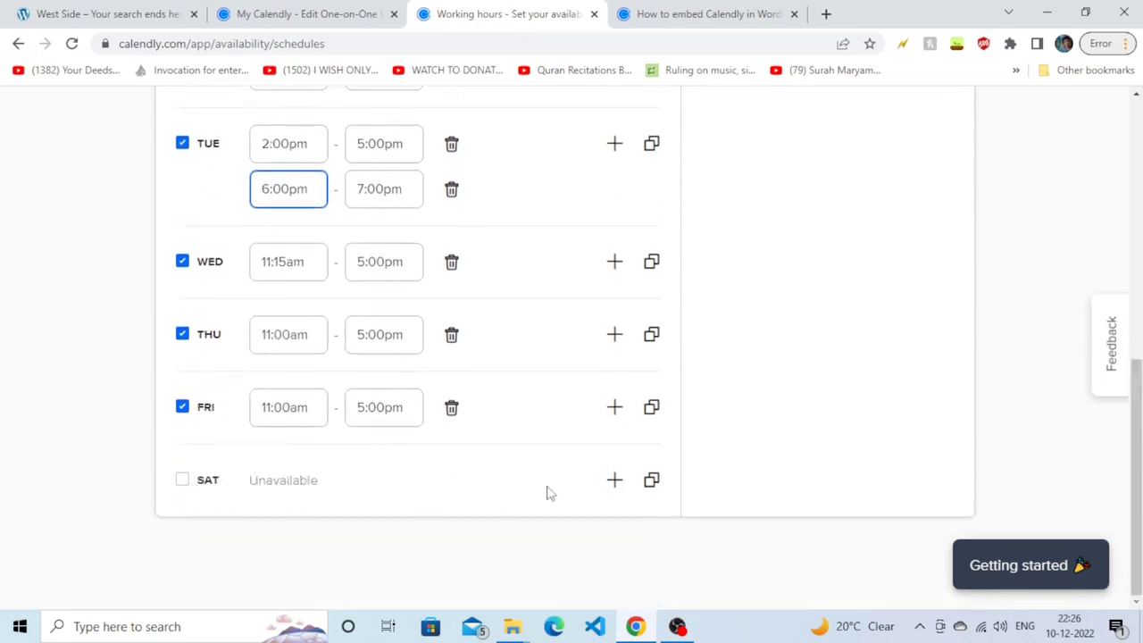
- Check which event types the Working hours schedule is active on, leaving the selection as it is
{"action": "left_click_drag", "start_coordinate": [1137, 536], "coordinate": [1136, 294]}
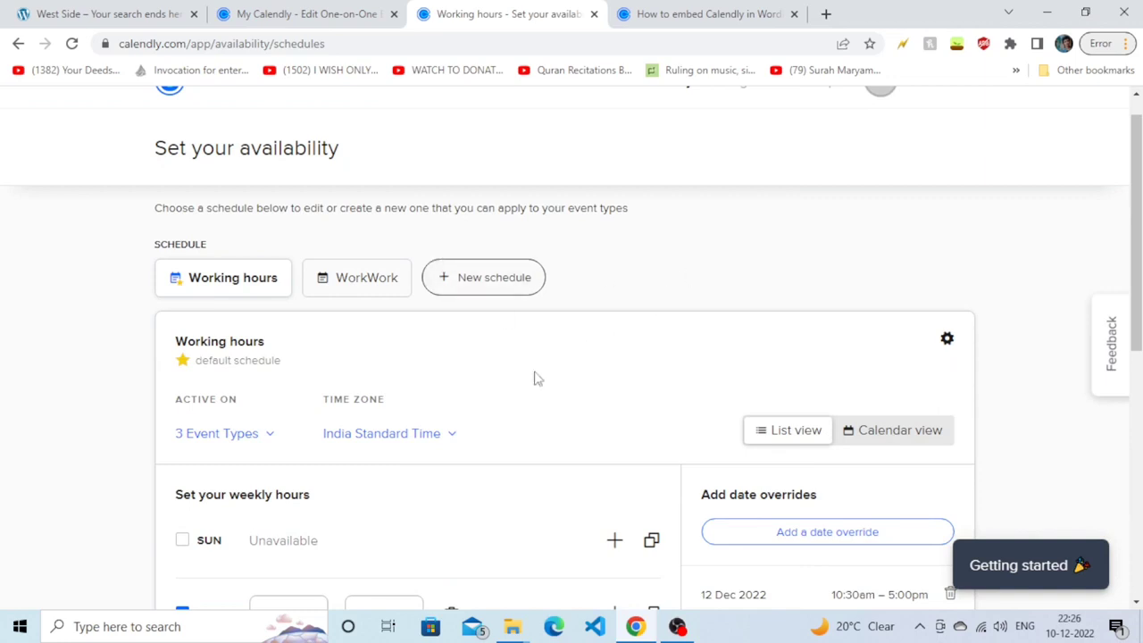
{"action": "left_click", "coordinate": [232, 447]}
{"action": "scroll", "coordinate": [304, 384], "scroll_direction": "down", "scroll_amount": 1}
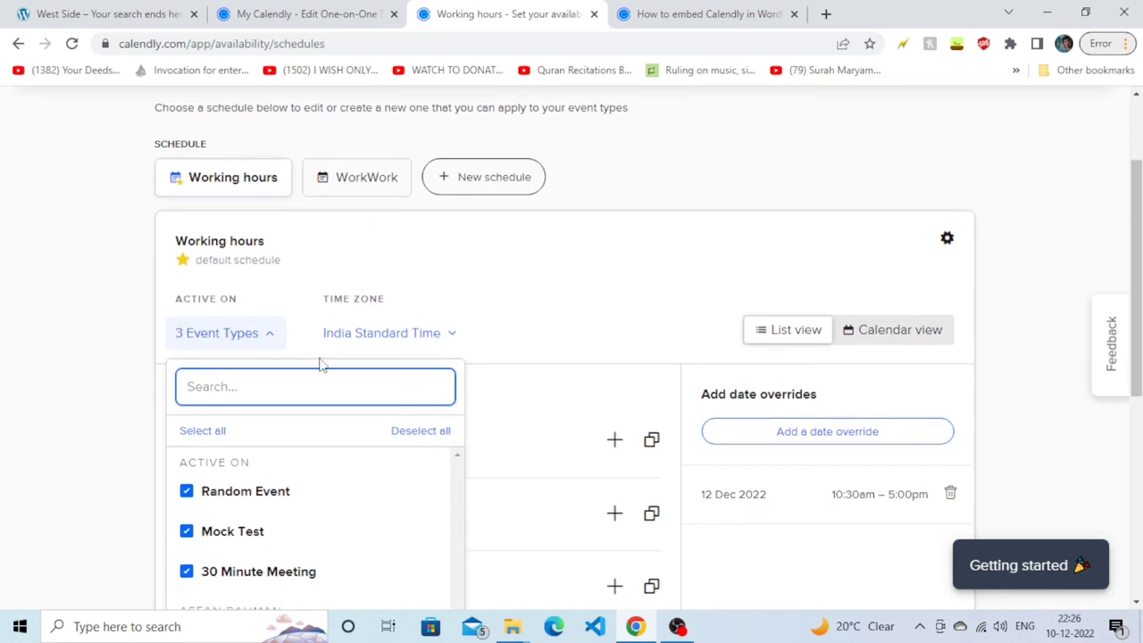
{"action": "left_click", "coordinate": [540, 384]}
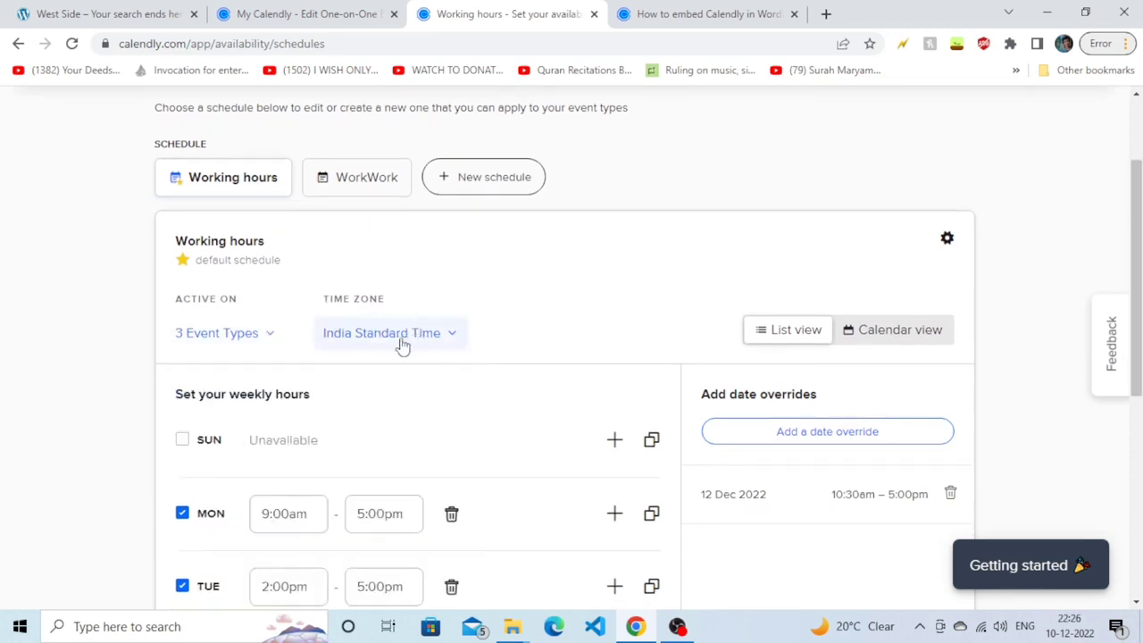
- Open the Integrations page, look through all the integrations on offer, and return to the home page
{"action": "scroll", "coordinate": [775, 316], "scroll_direction": "up", "scroll_amount": 2}
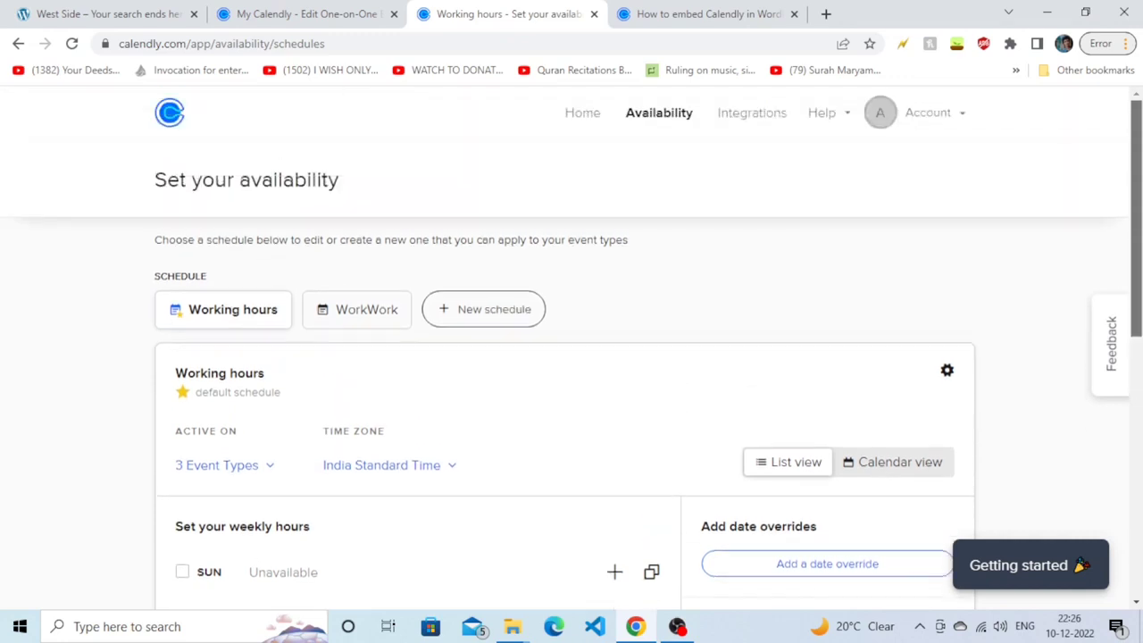
{"action": "left_click", "coordinate": [766, 123]}
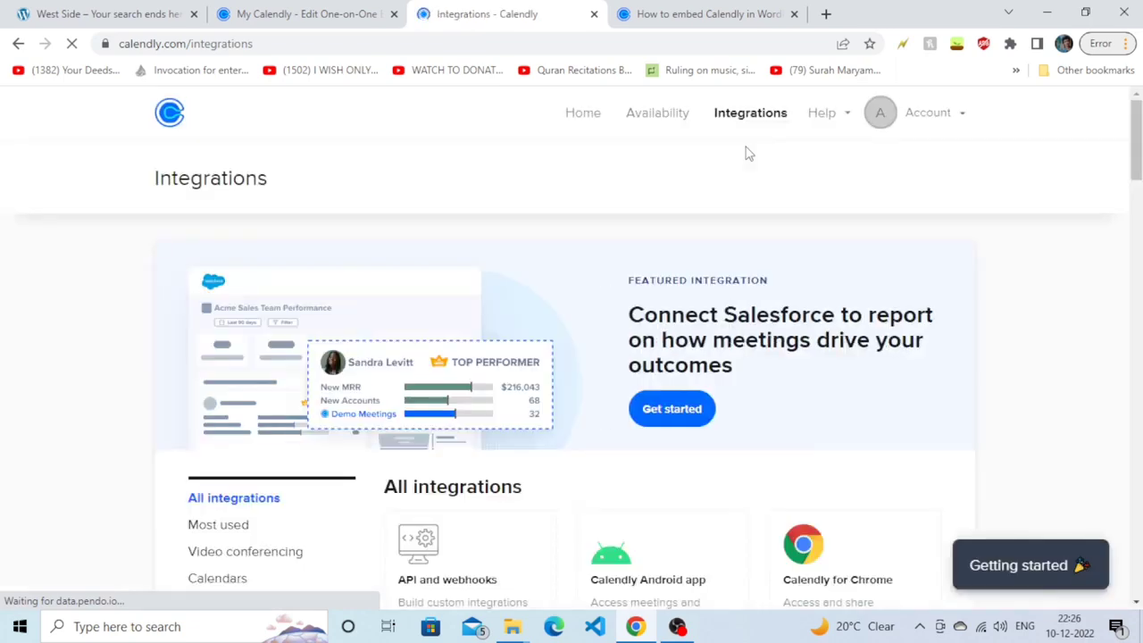
{"action": "scroll", "coordinate": [961, 229], "scroll_direction": "down", "scroll_amount": 3}
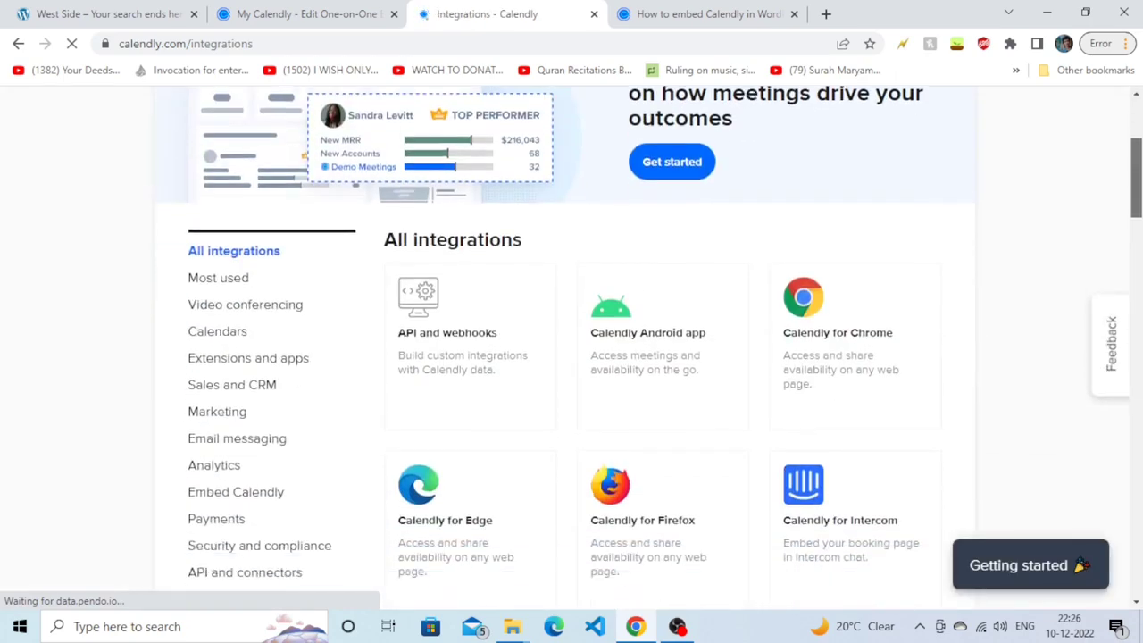
{"action": "scroll", "coordinate": [649, 348], "scroll_direction": "down", "scroll_amount": 1}
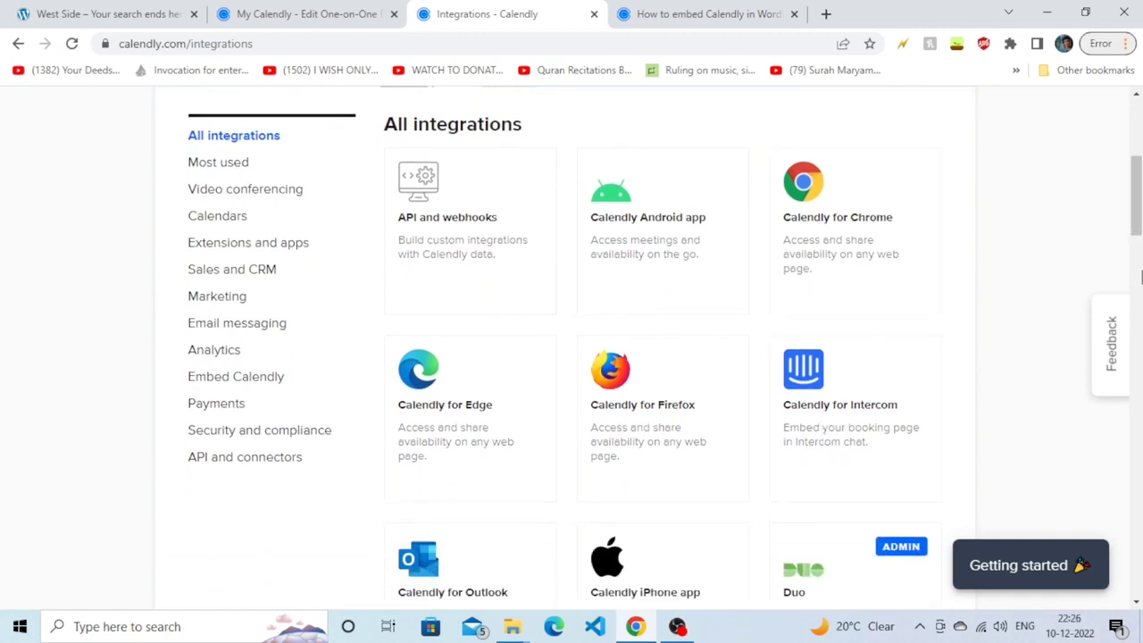
{"action": "scroll", "coordinate": [571, 348], "scroll_direction": "down", "scroll_amount": 2}
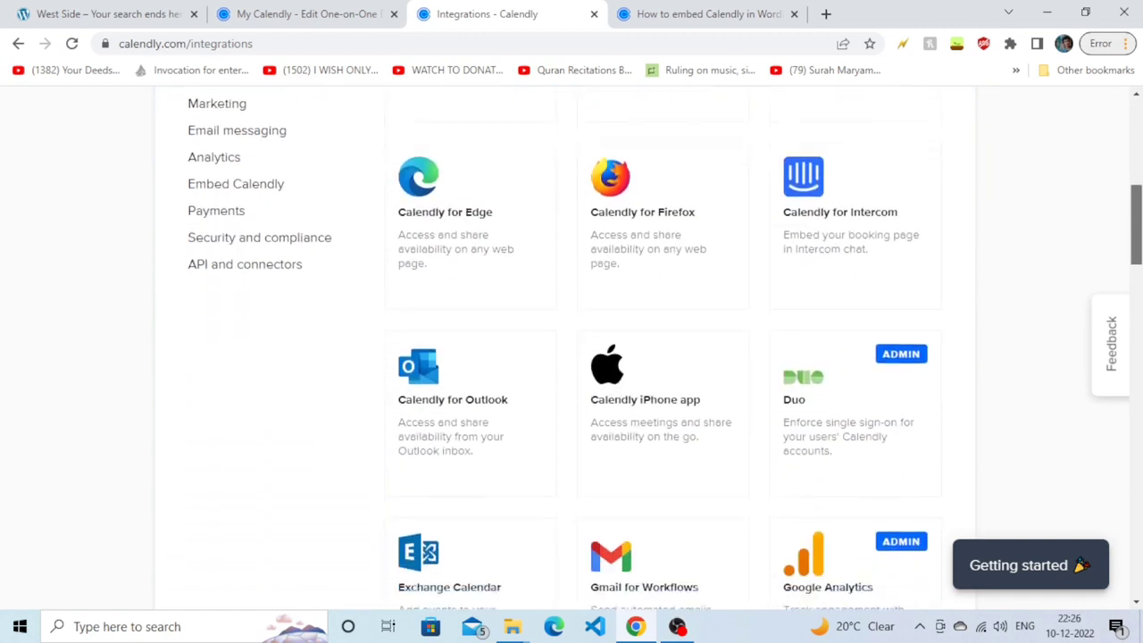
{"action": "scroll", "coordinate": [1138, 267], "scroll_direction": "down", "scroll_amount": 3}
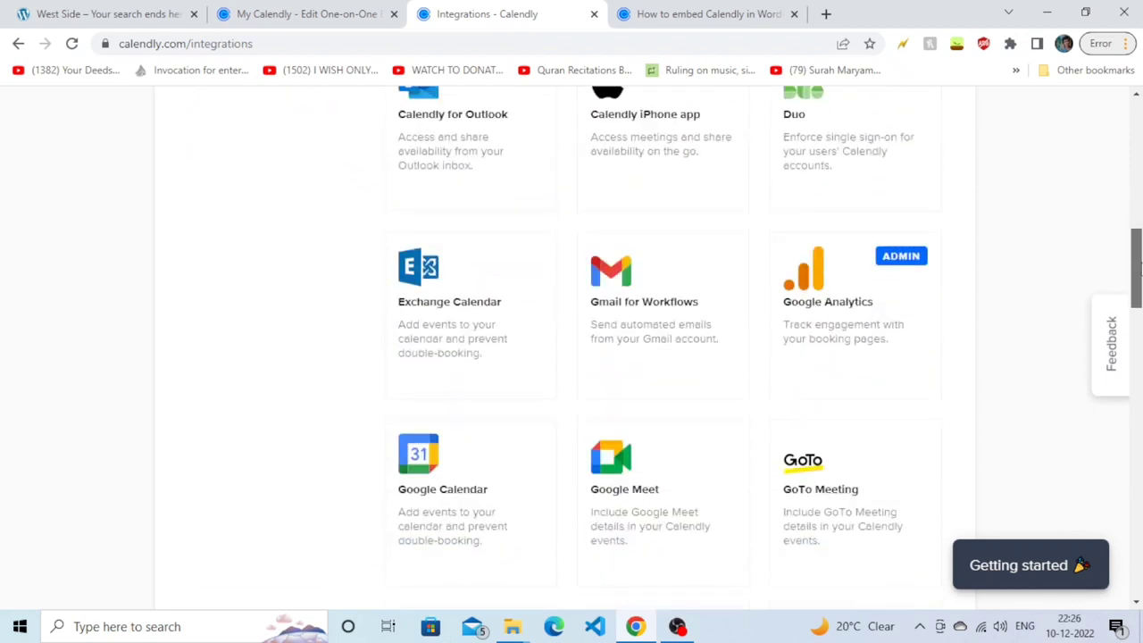
{"action": "left_click_drag", "start_coordinate": [1138, 272], "coordinate": [1139, 310]}
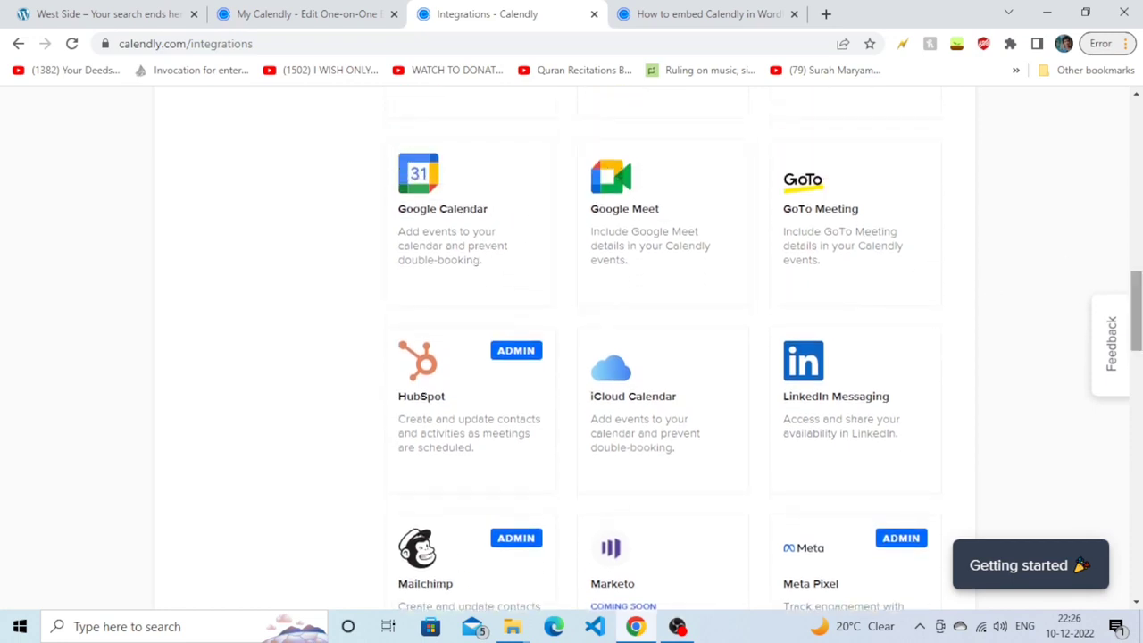
{"action": "scroll", "coordinate": [536, 223], "scroll_direction": "down", "scroll_amount": 1}
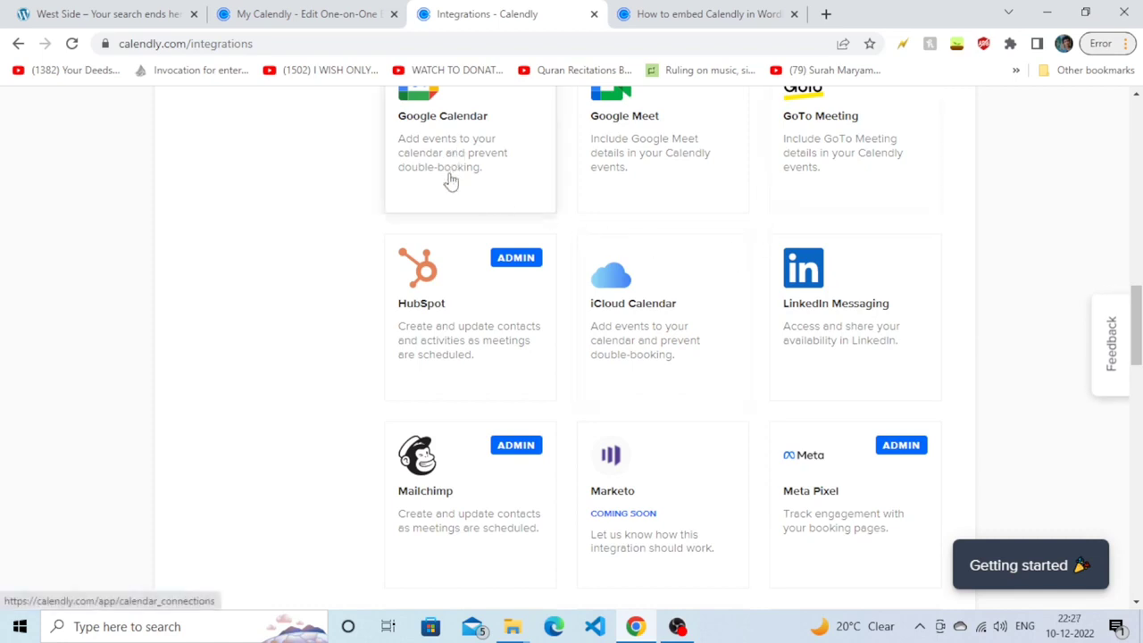
{"action": "scroll", "coordinate": [1135, 326], "scroll_direction": "down", "scroll_amount": 5}
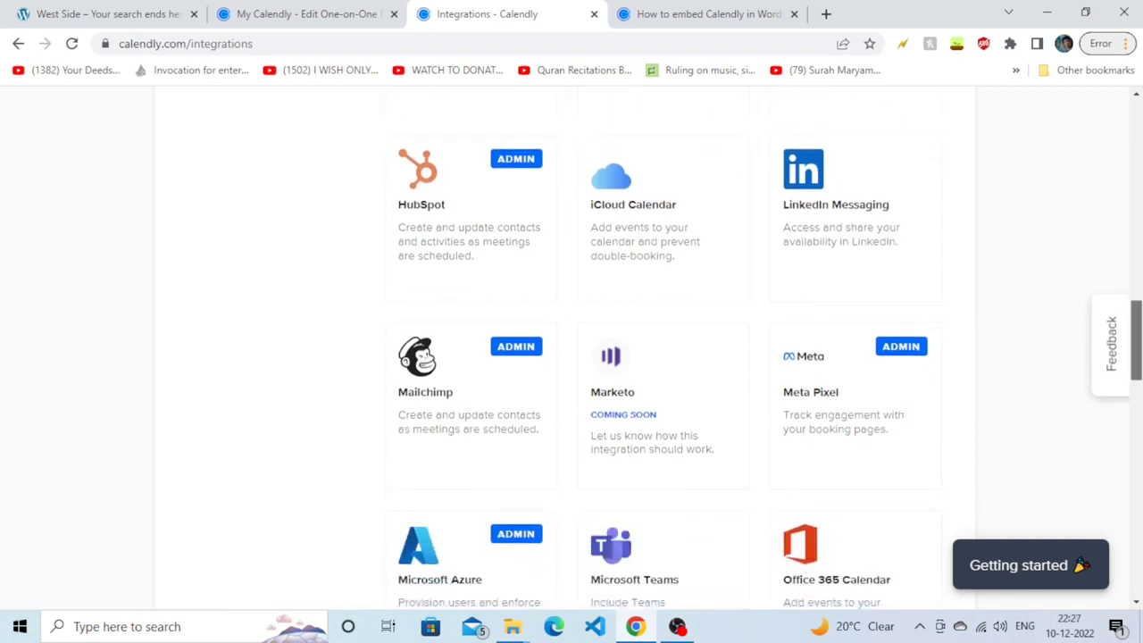
{"action": "scroll", "coordinate": [909, 317], "scroll_direction": "down", "scroll_amount": 4}
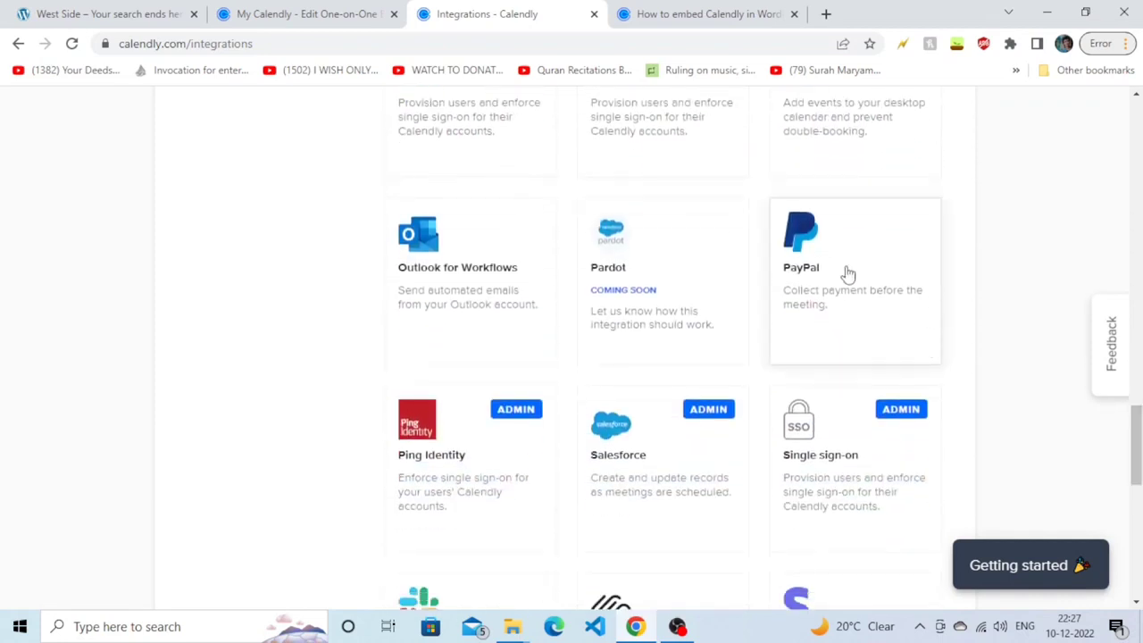
{"action": "left_click_drag", "start_coordinate": [1137, 446], "coordinate": [1137, 132]}
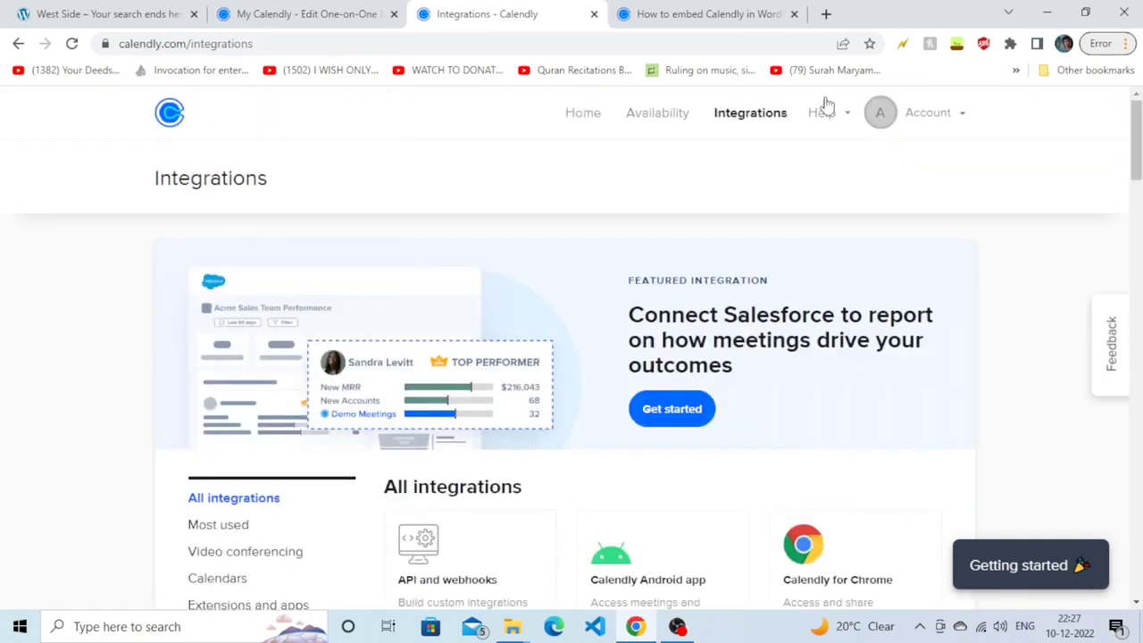
{"action": "left_click", "coordinate": [594, 118]}
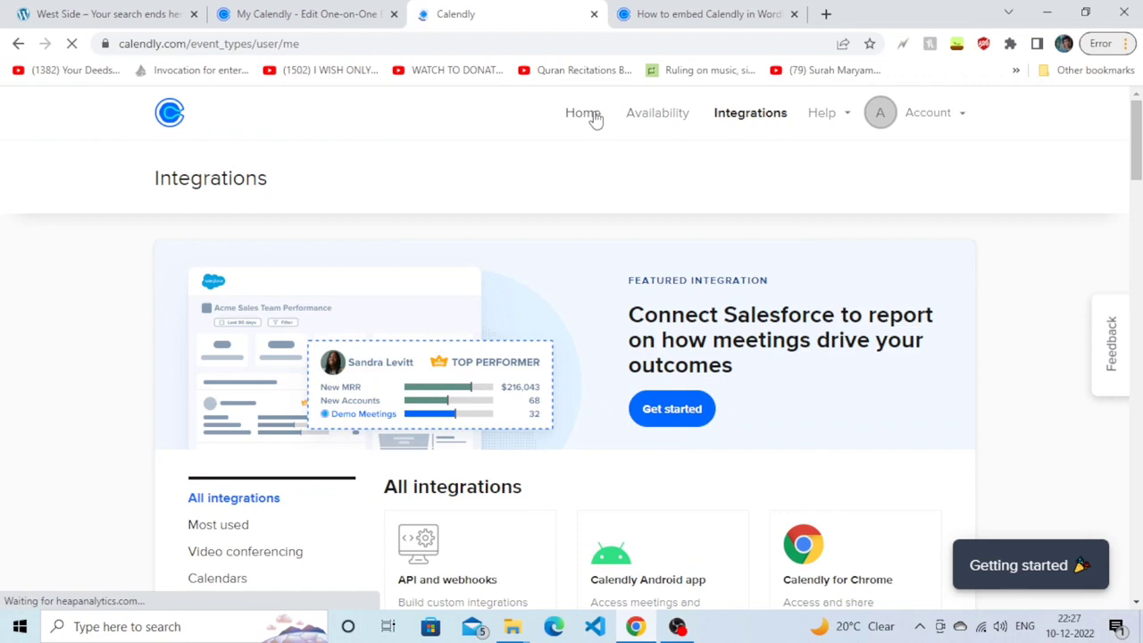